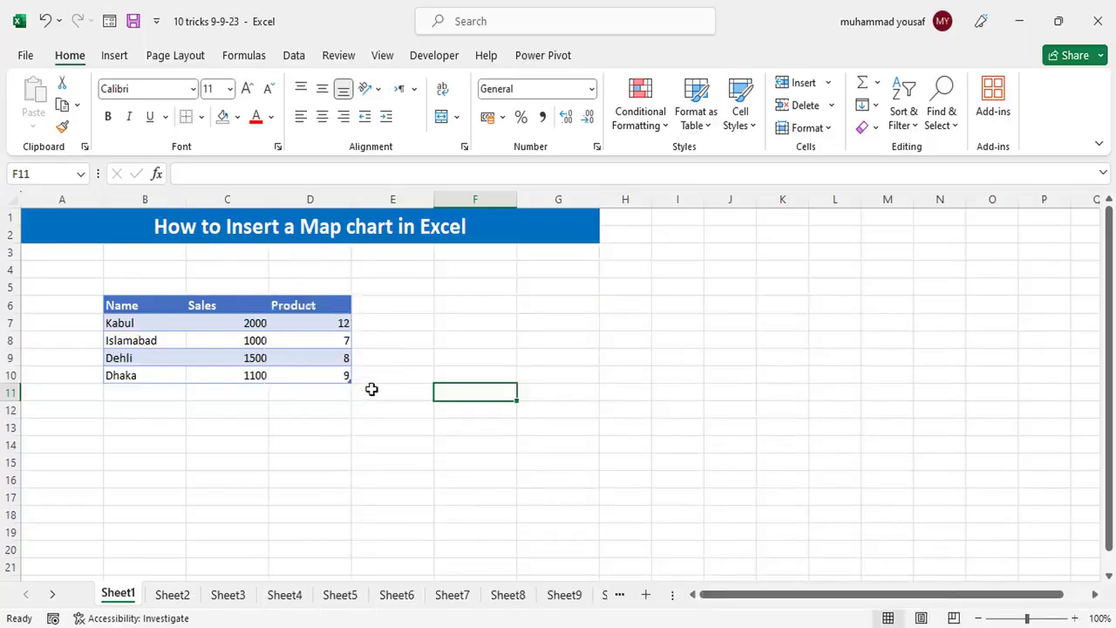
pyautogui.click(320, 391)
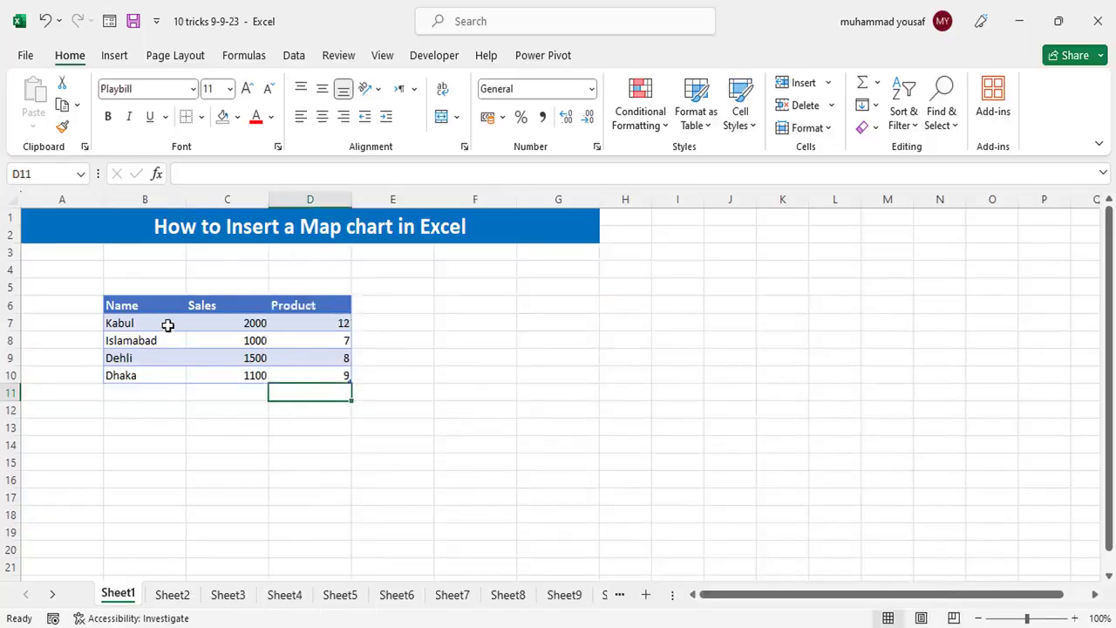
pyautogui.click(531, 415)
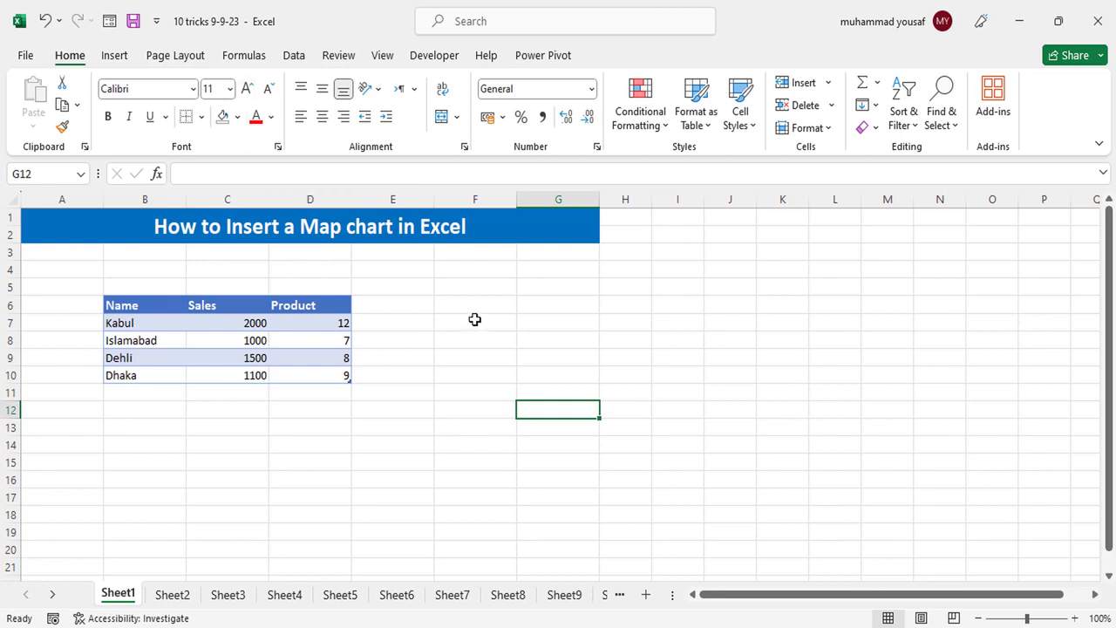
pyautogui.click(116, 58)
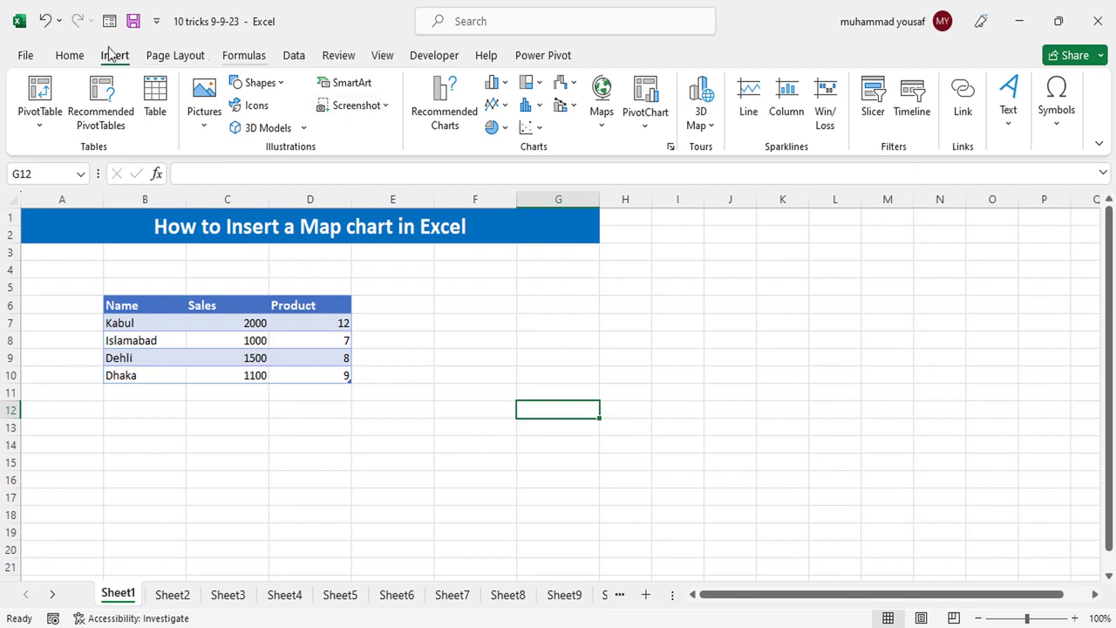
pyautogui.click(69, 57)
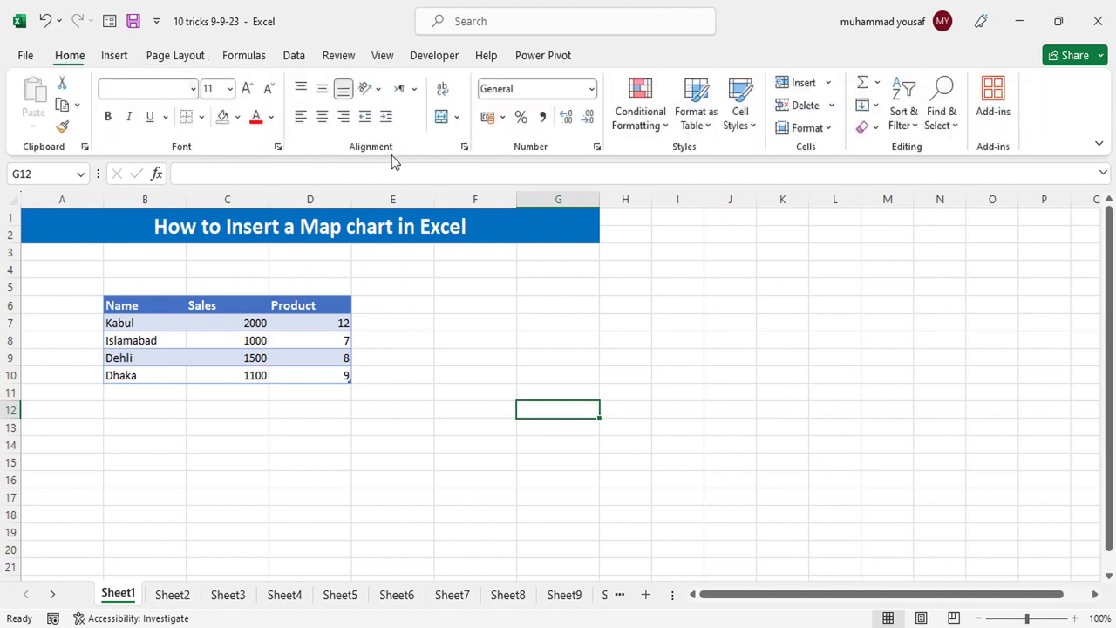
# - Open the Office Add-ins store and search it for "map"
pyautogui.click(1000, 120)
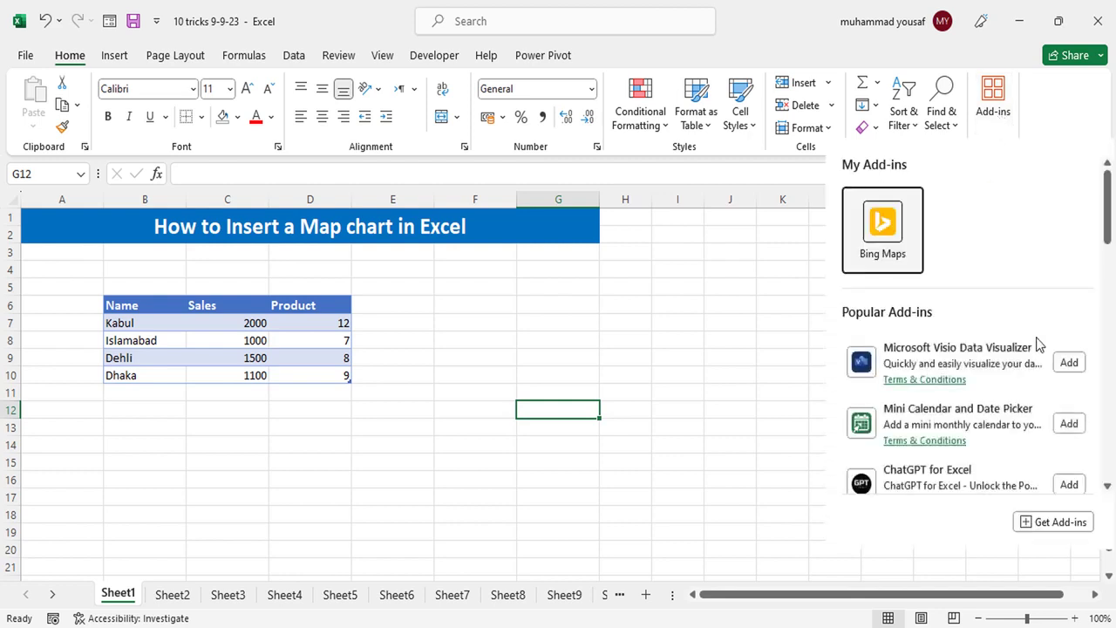
pyautogui.click(1057, 526)
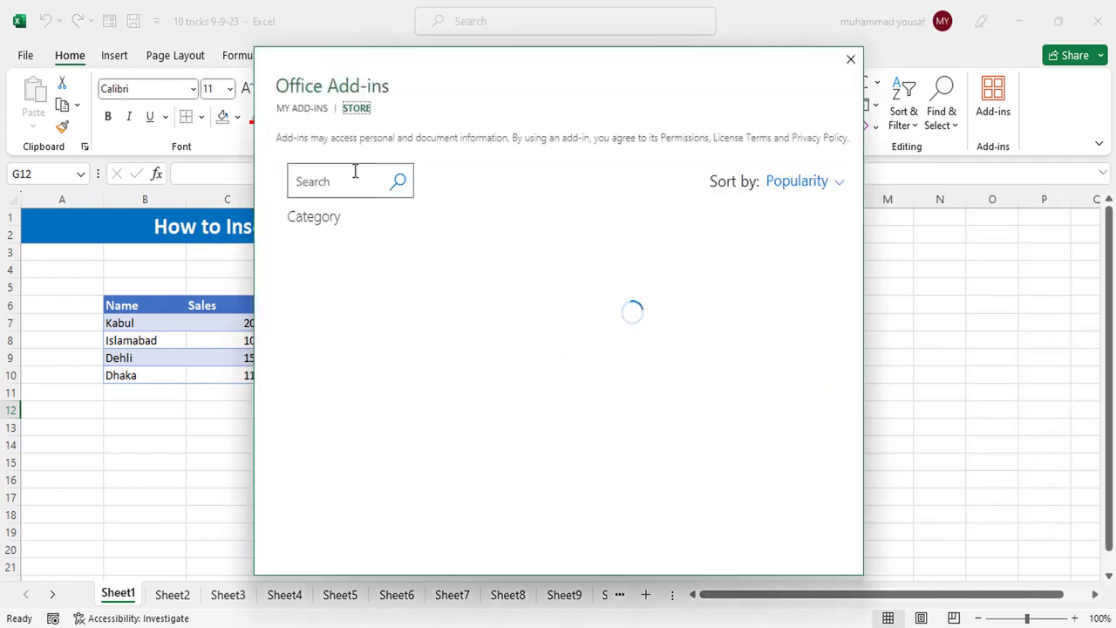
pyautogui.click(351, 180)
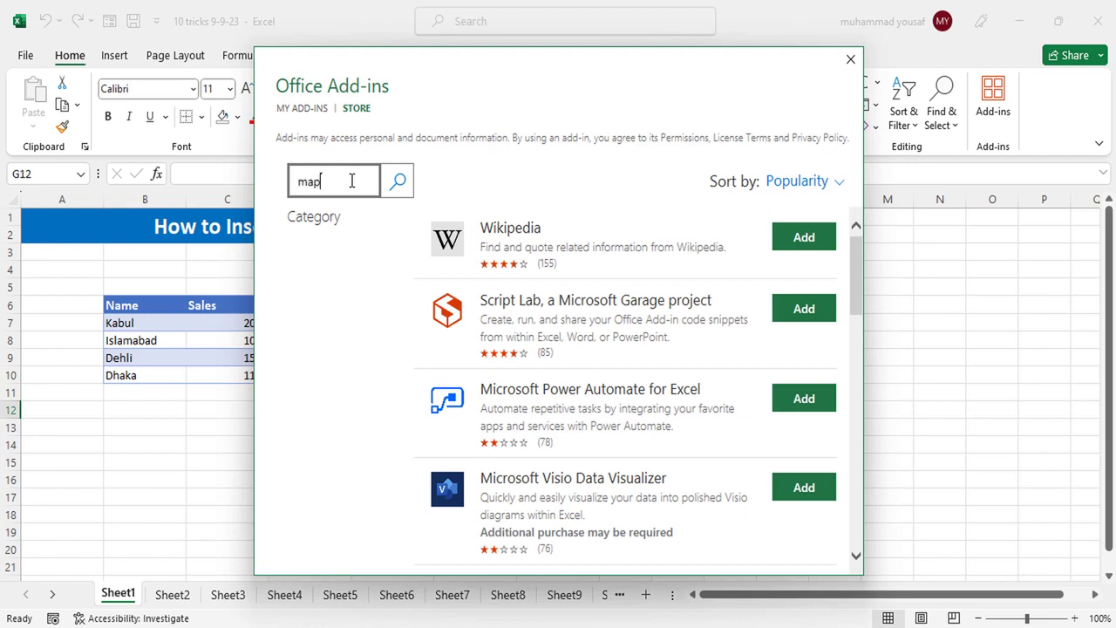
pyautogui.press('Return')
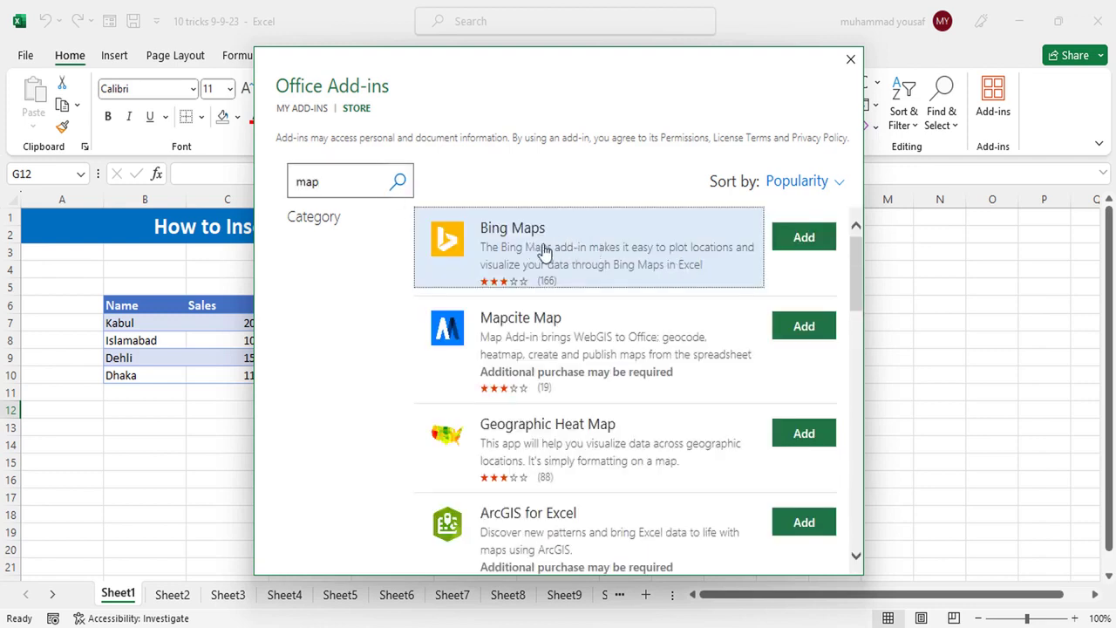
# - Add the Bing Maps add-in to the sheet, accepting its license terms, and dismiss its welcome message
pyautogui.click(796, 237)
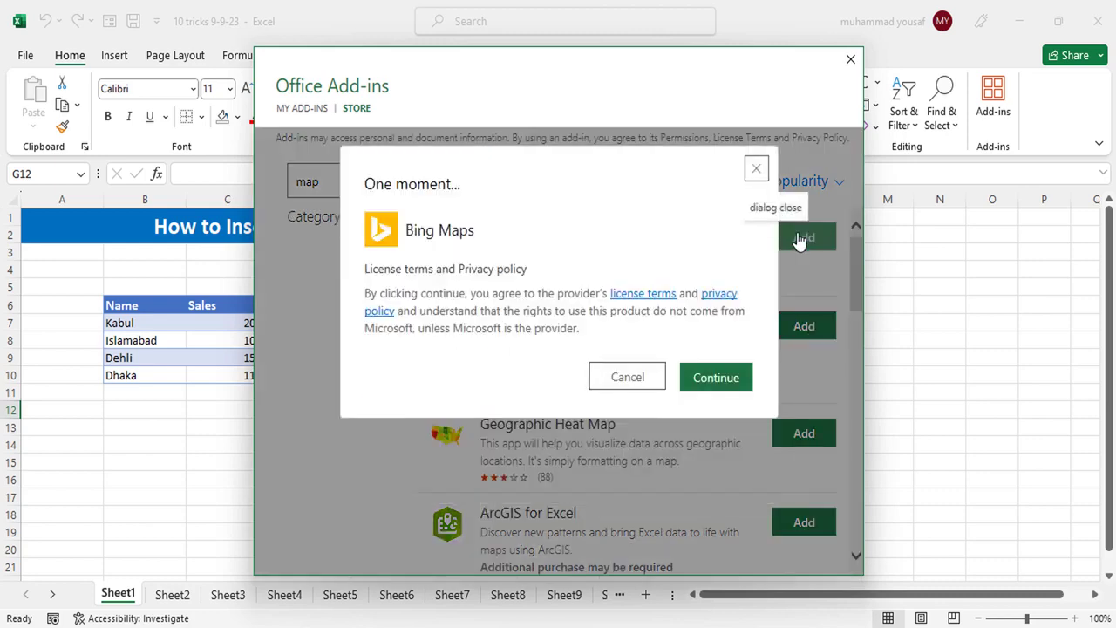
pyautogui.click(714, 379)
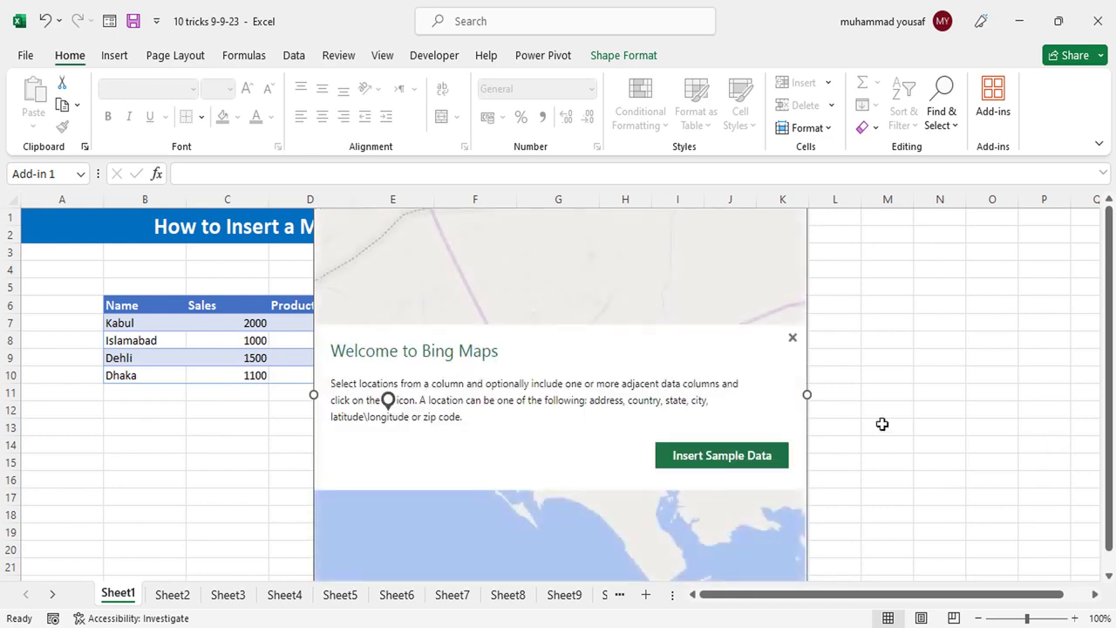
pyautogui.click(792, 339)
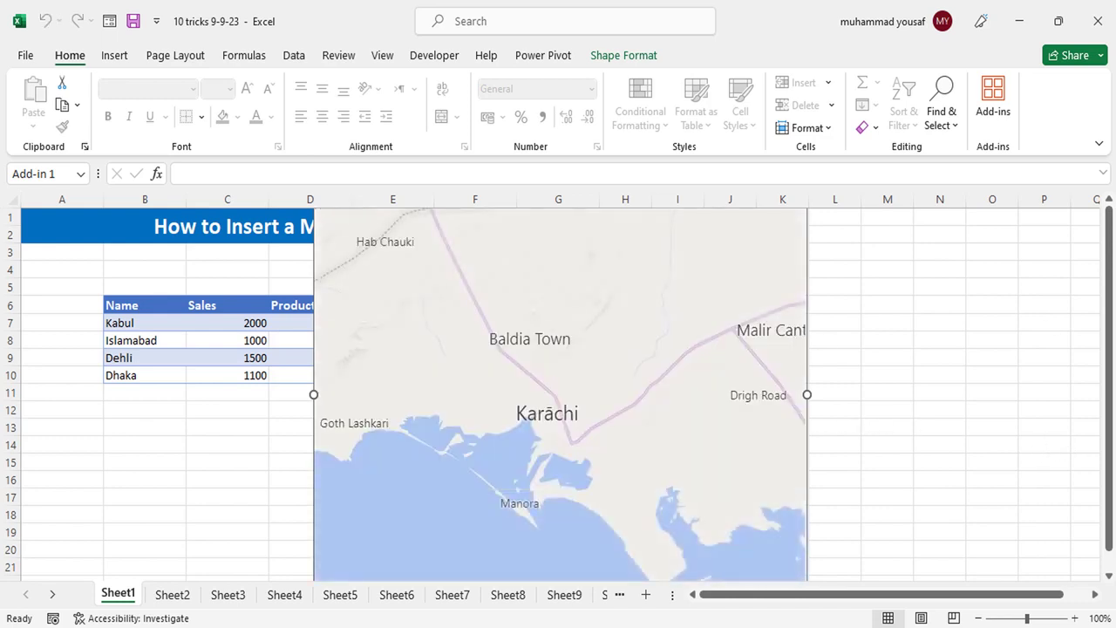
# - Shrink the Bing Maps object and place it beside the table, covering about columns F to J and rows 4 to 20
pyautogui.moveTo(1111, 393); pyautogui.dragTo(1114, 447)
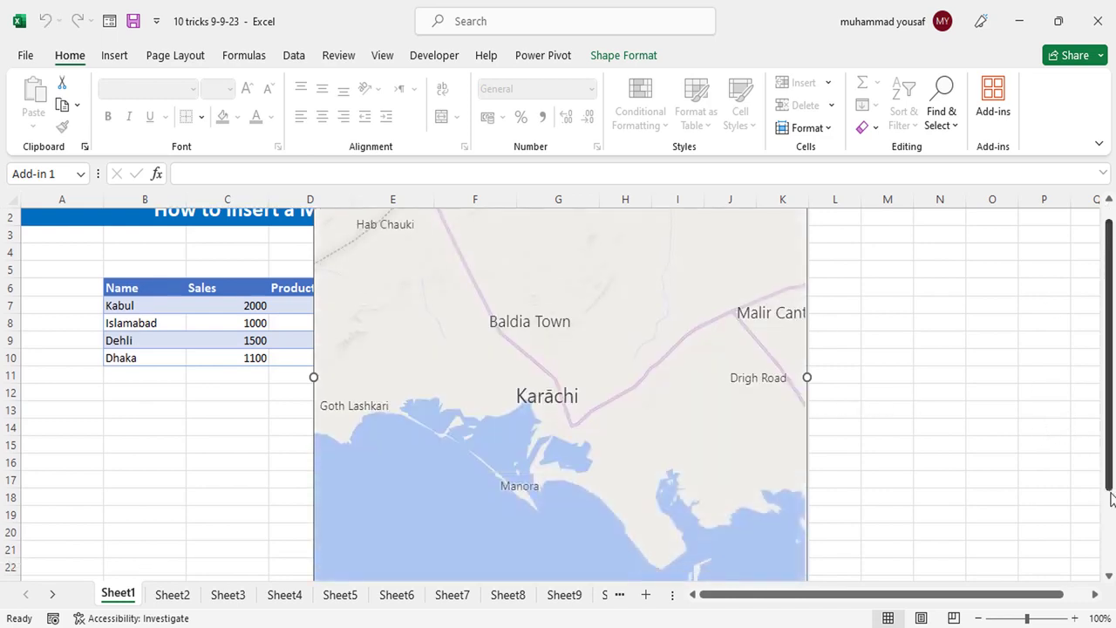
pyautogui.click(1109, 576)
pyautogui.click(1109, 575)
pyautogui.click(1109, 576)
pyautogui.click(1108, 575)
pyautogui.click(1109, 575)
pyautogui.click(1109, 576)
pyautogui.click(1109, 576)
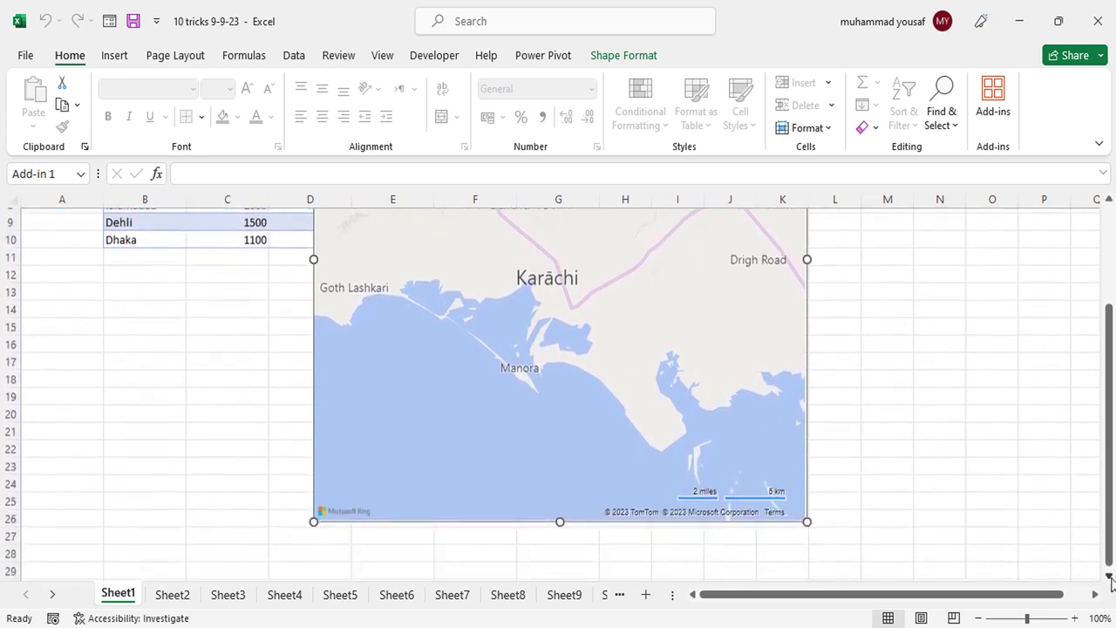
pyautogui.moveTo(313, 517); pyautogui.dragTo(518, 357)
pyautogui.moveTo(1113, 368); pyautogui.dragTo(1113, 301)
pyautogui.moveTo(552, 499); pyautogui.dragTo(477, 555)
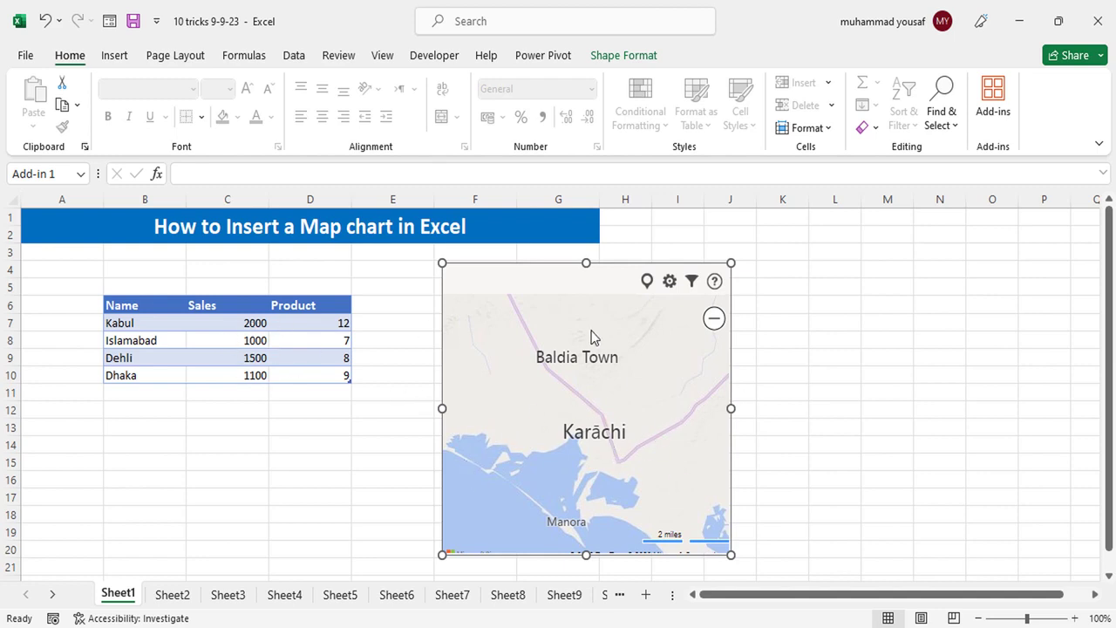
# - Set the map's data source to the table's city rows with their Sales and Product values, B7:D10
pyautogui.click(693, 283)
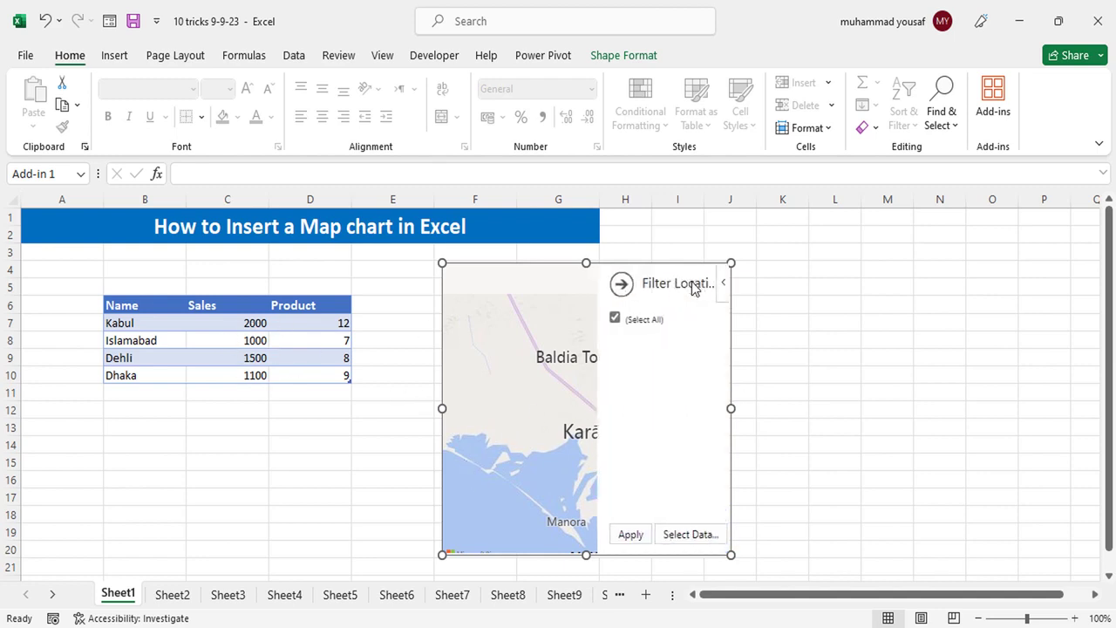
pyautogui.click(679, 535)
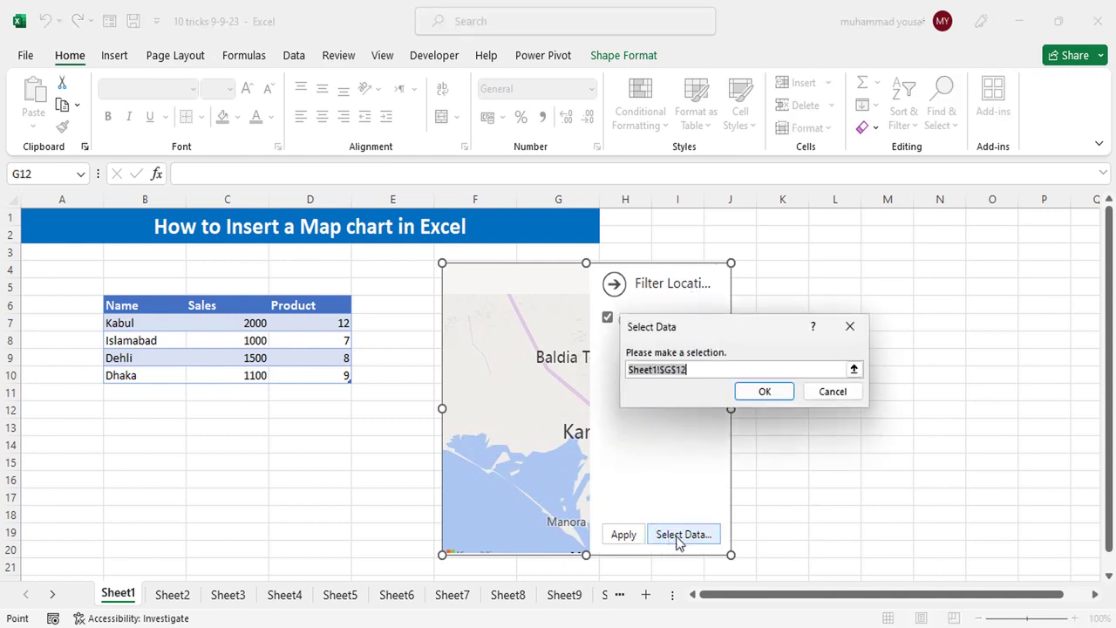
pyautogui.click(854, 369)
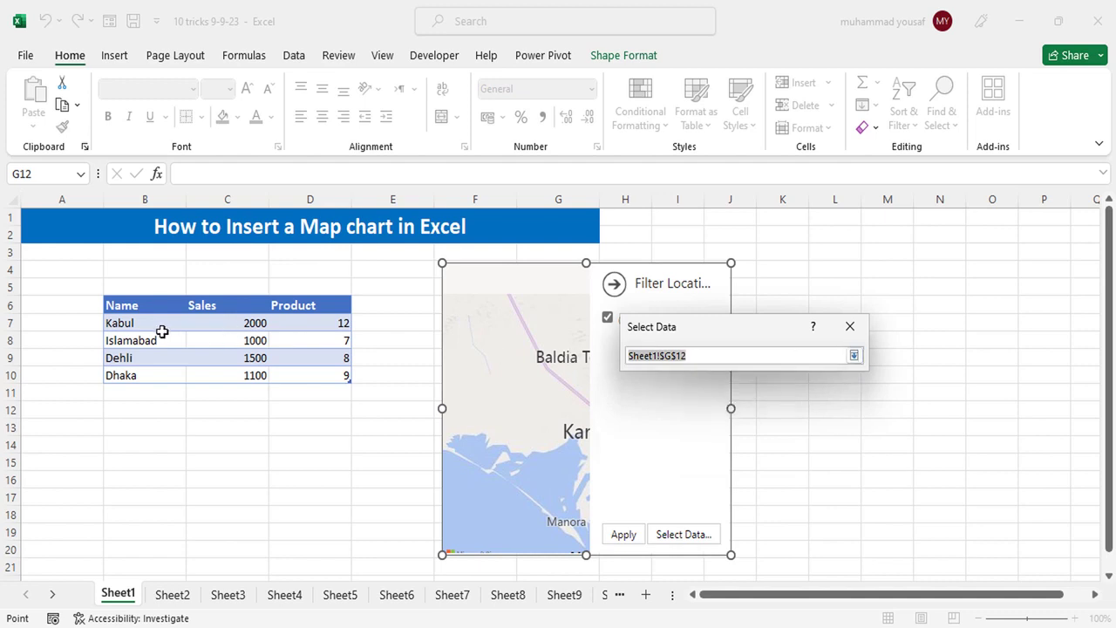
pyautogui.moveTo(142, 326); pyautogui.dragTo(294, 375)
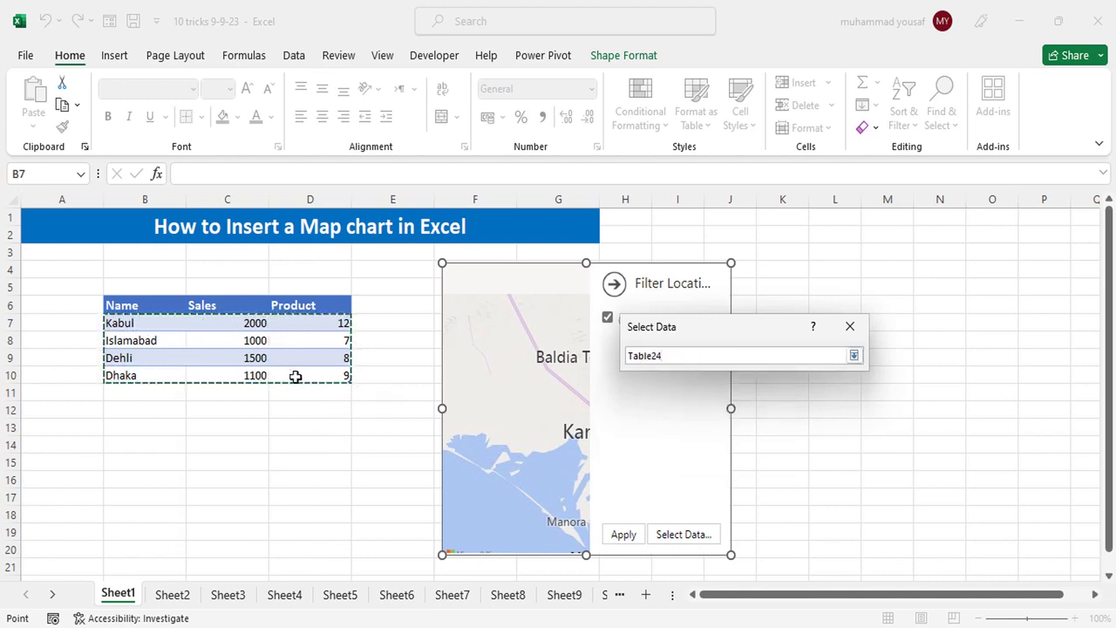
pyautogui.press('Return')
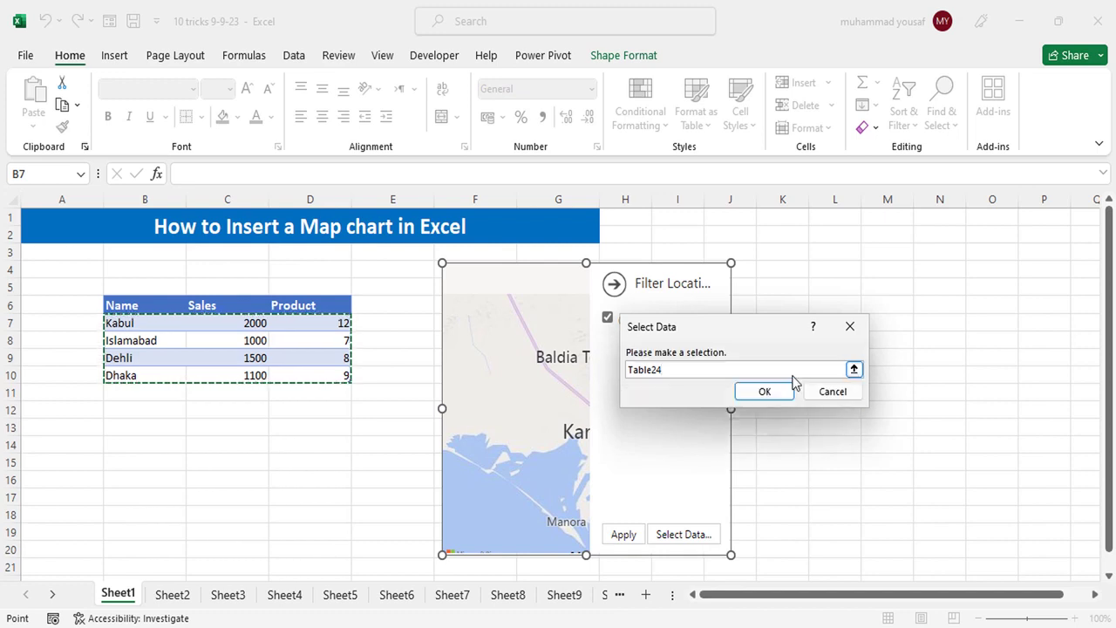
pyautogui.click(768, 392)
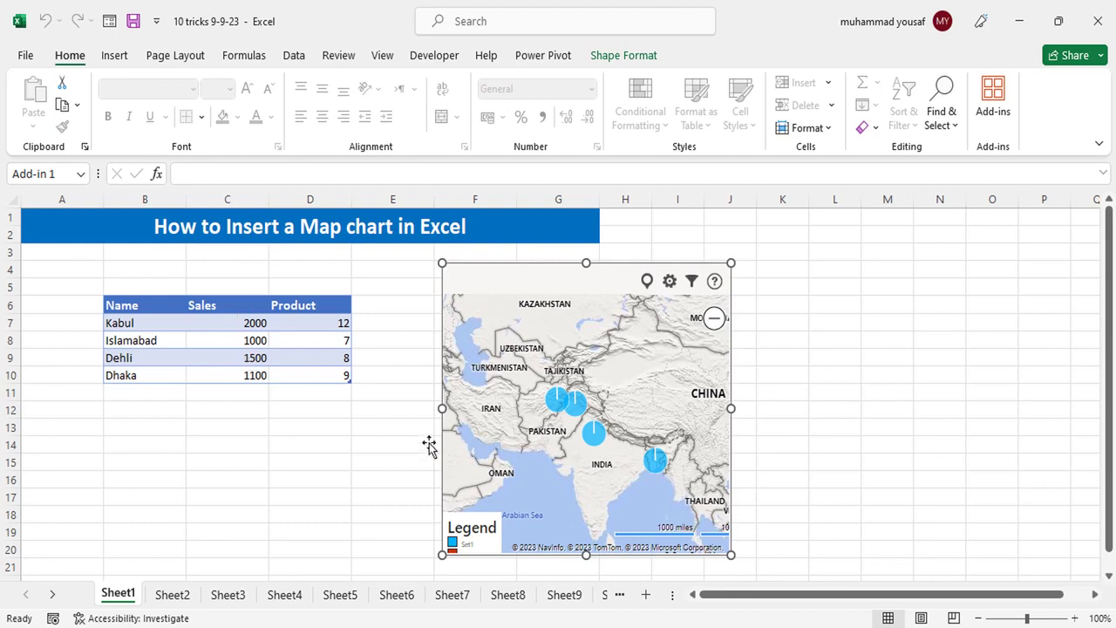
# - Enlarge the map by widening it through about column K and extending its lower edge by about two rows
pyautogui.moveTo(731, 409); pyautogui.dragTo(811, 405)
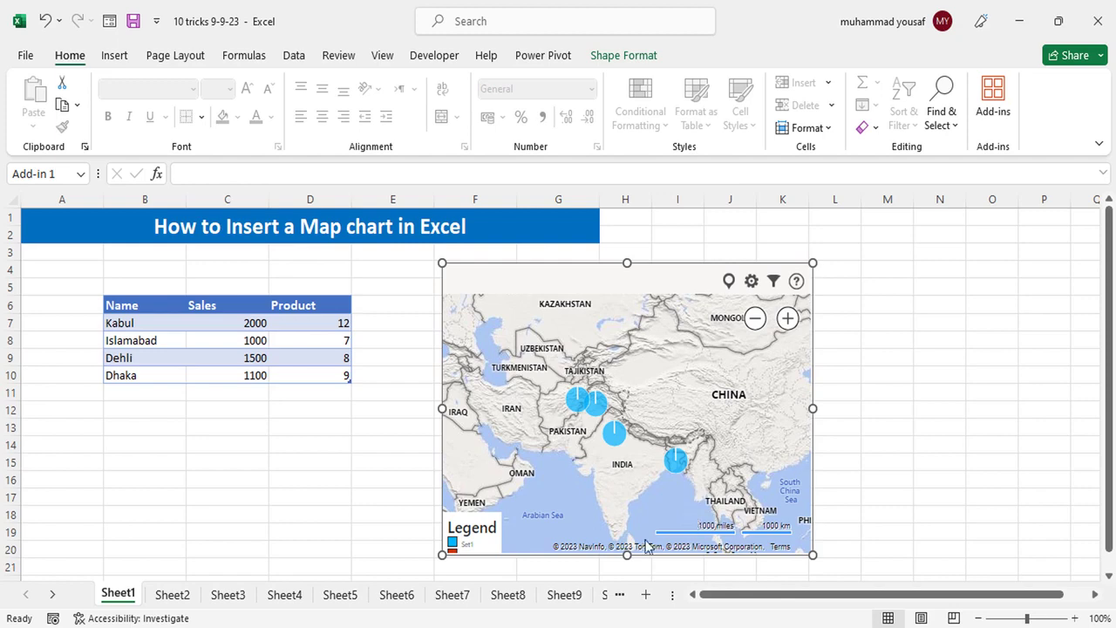
pyautogui.moveTo(624, 555); pyautogui.dragTo(640, 591)
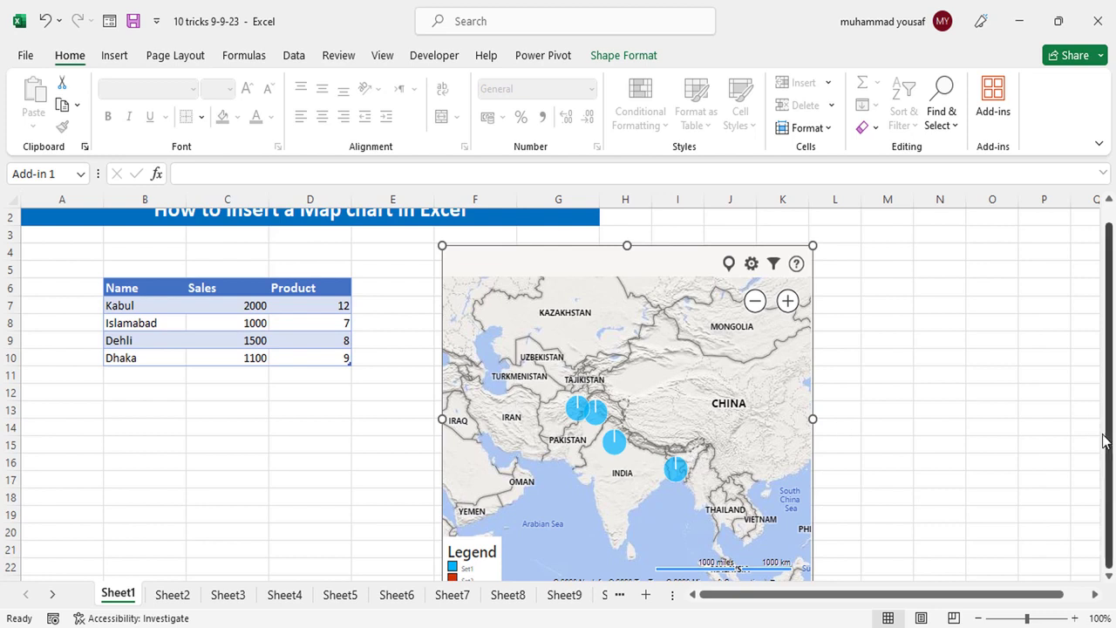
# - Set the Product values to 100 for Kabul, 300 for Islamabad and 600 for Dehli, and check the map's pie markers
pyautogui.doubleClick(340, 306)
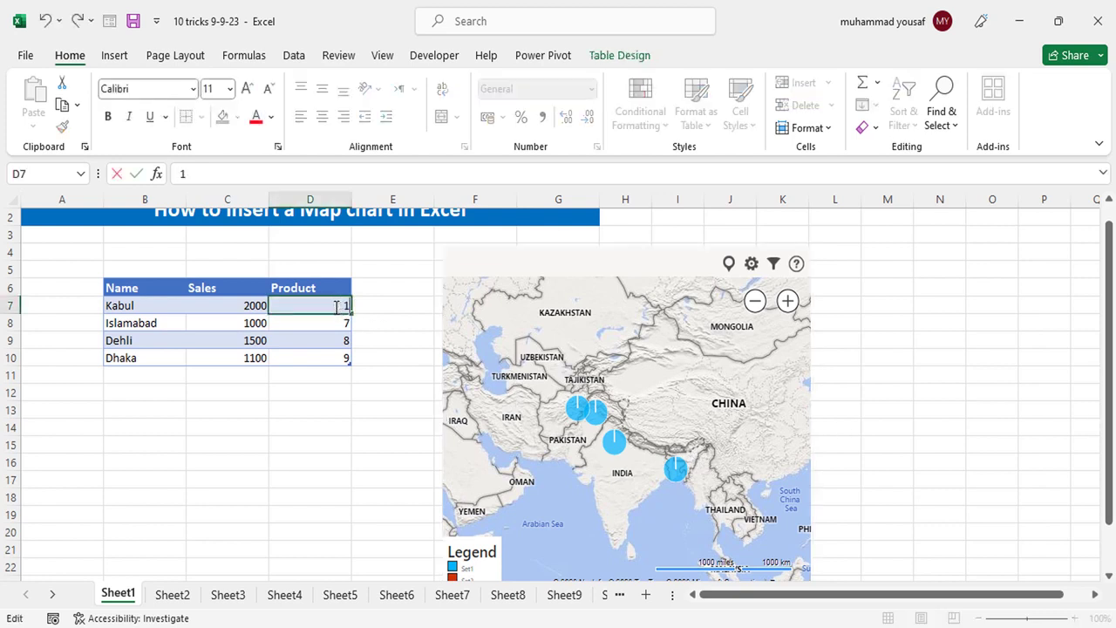
pyautogui.press('Return')
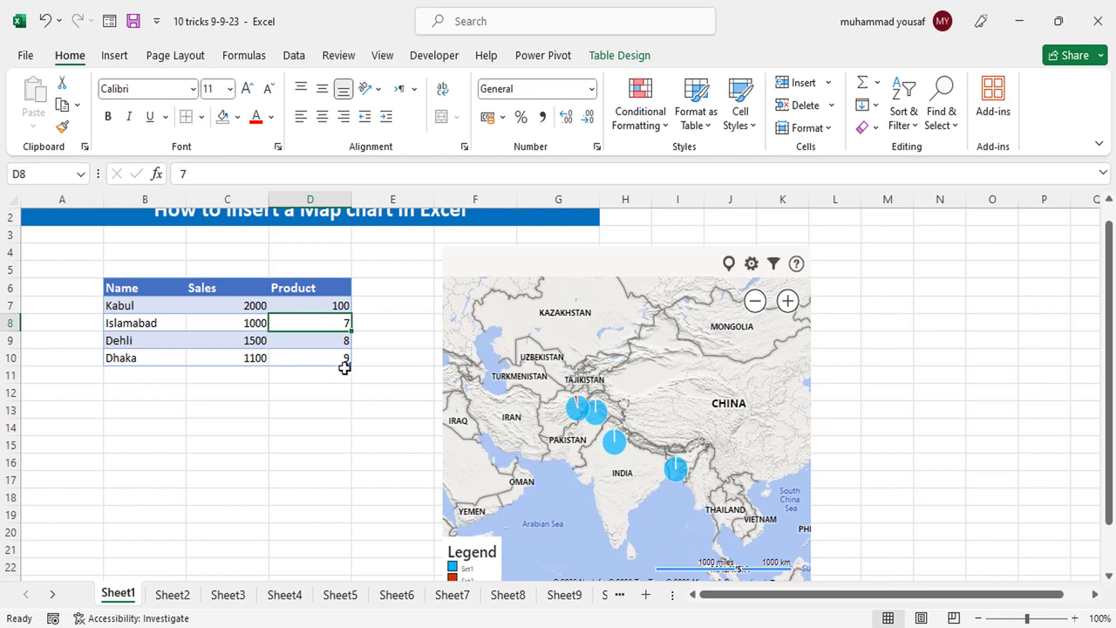
pyautogui.doubleClick(341, 324)
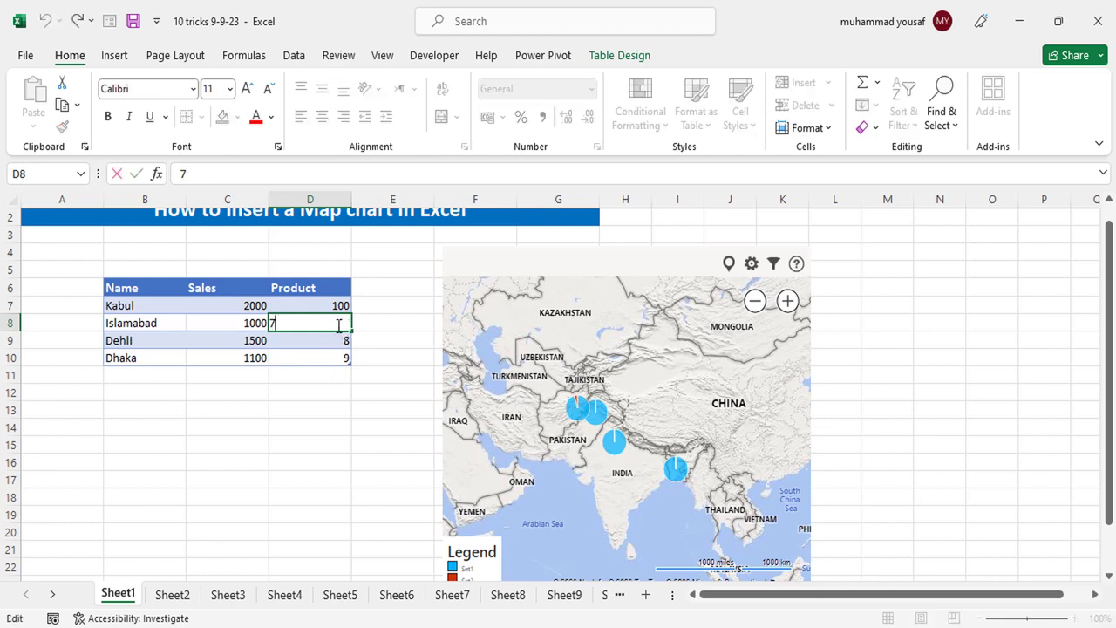
pyautogui.write('300')
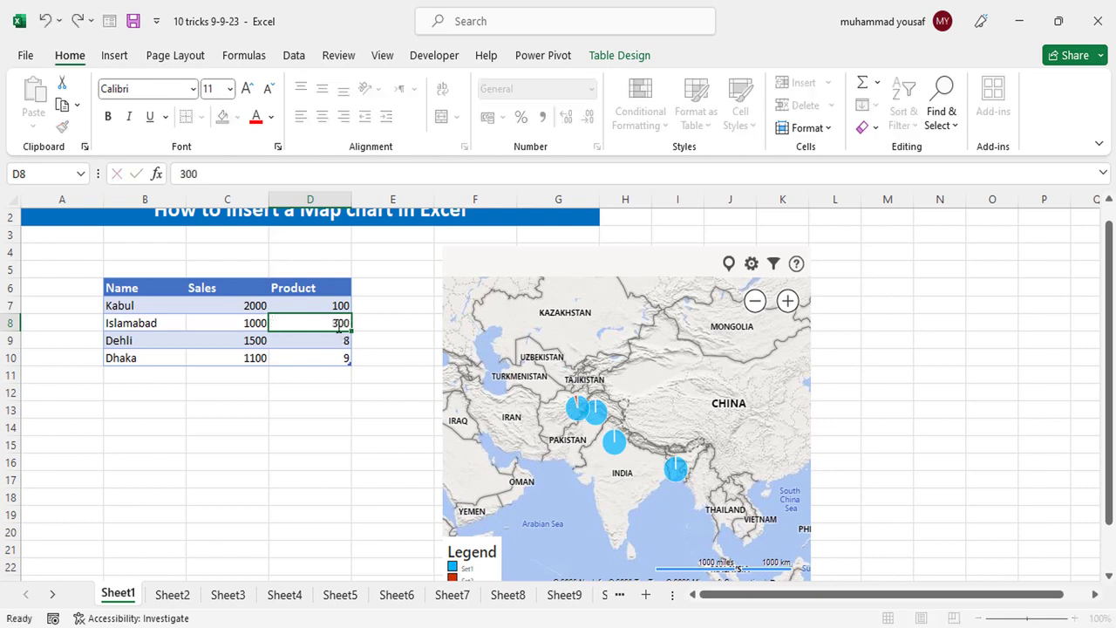
pyautogui.press('Return')
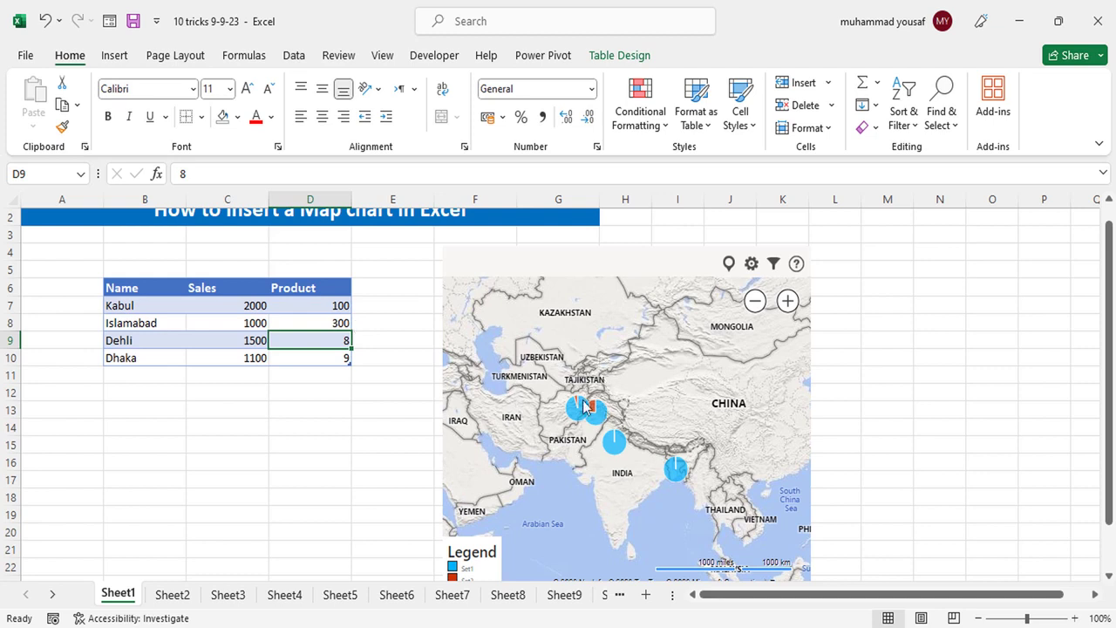
pyautogui.doubleClick(331, 344)
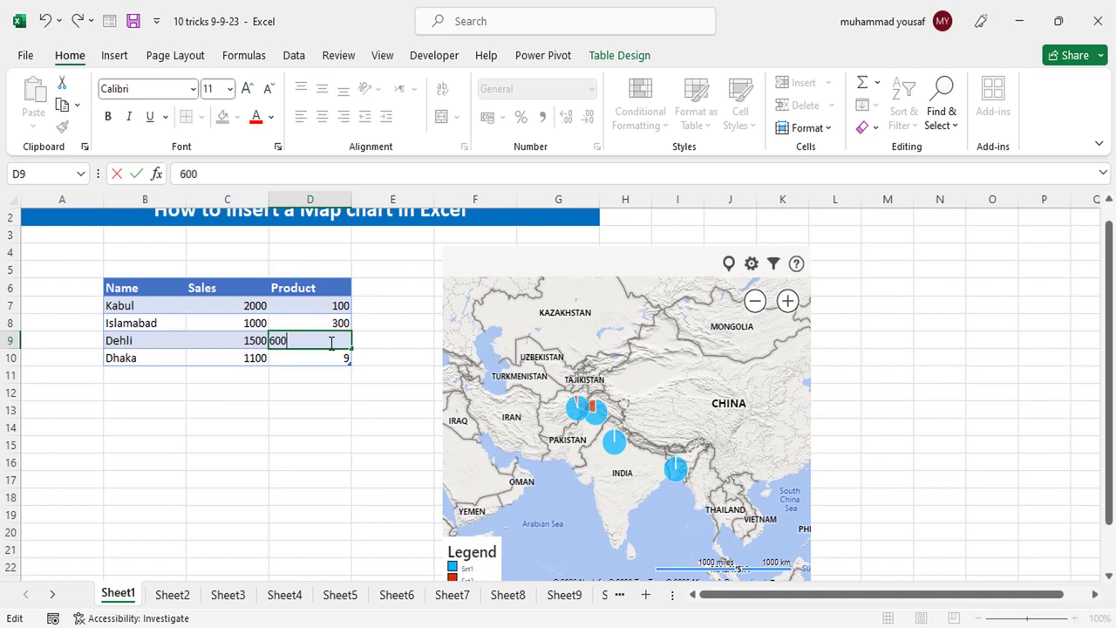
pyautogui.press('Return')
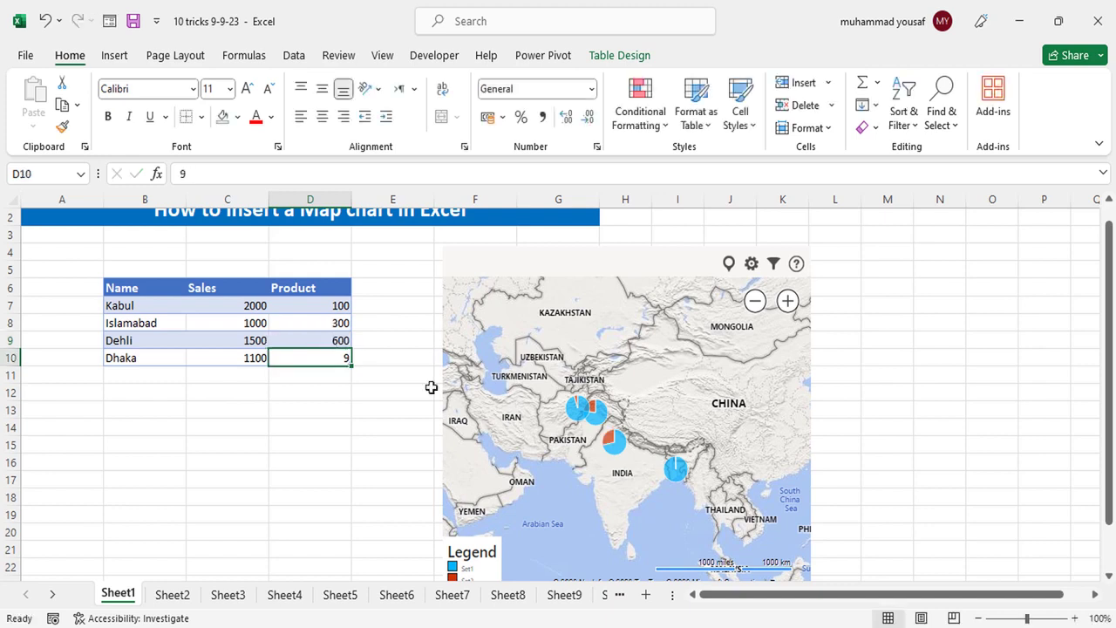
pyautogui.click(747, 445)
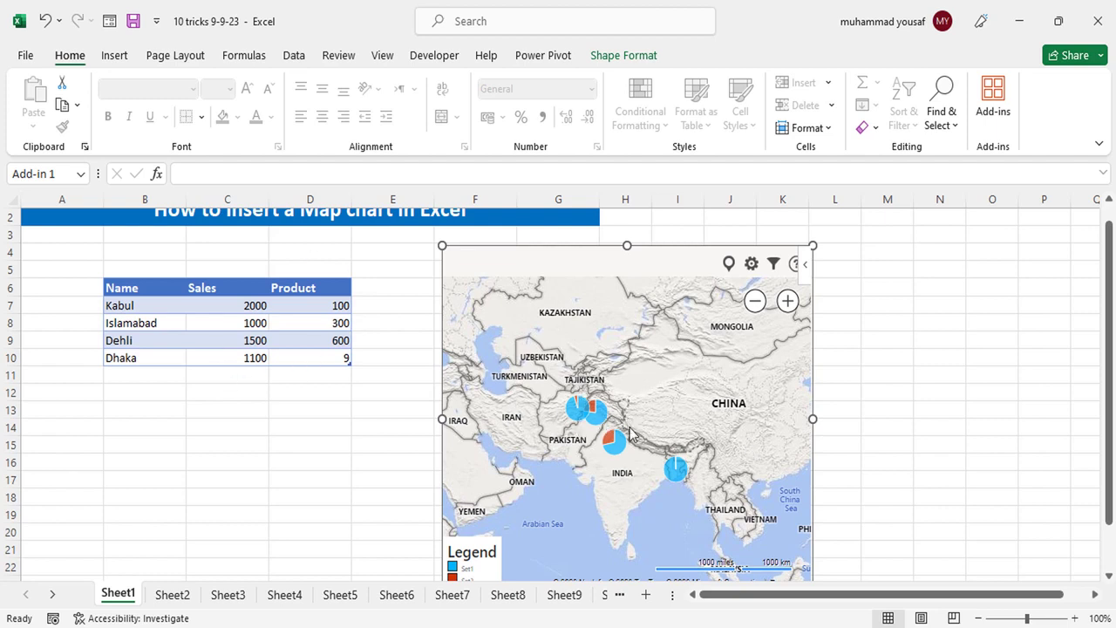
pyautogui.moveTo(1111, 384); pyautogui.dragTo(1110, 348)
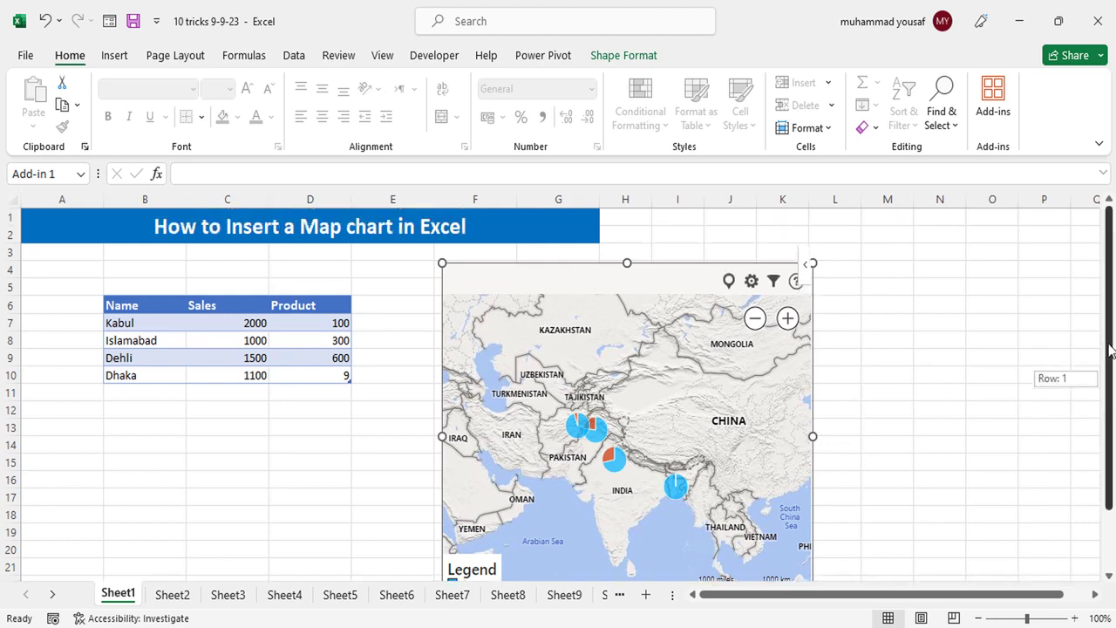
# - On Sheet2, format the monthly sales figures in D7:G10 as Currency
pyautogui.click(174, 597)
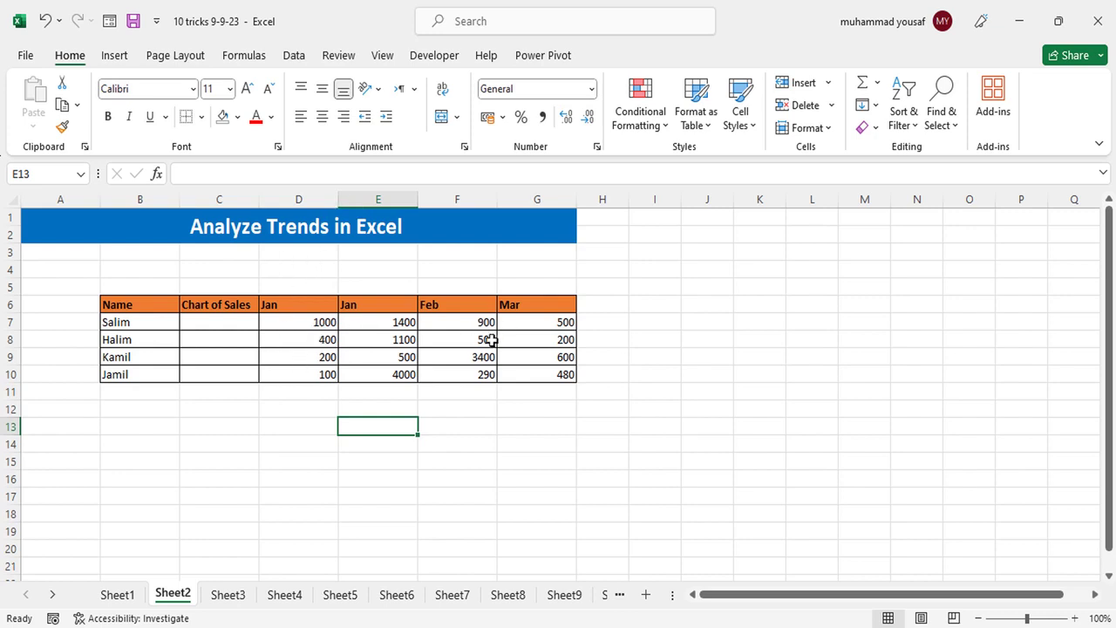
pyautogui.moveTo(319, 322)
pyautogui.mouseDown()
pyautogui.moveTo(531, 381)
pyautogui.moveTo(549, 374)
pyautogui.mouseUp()
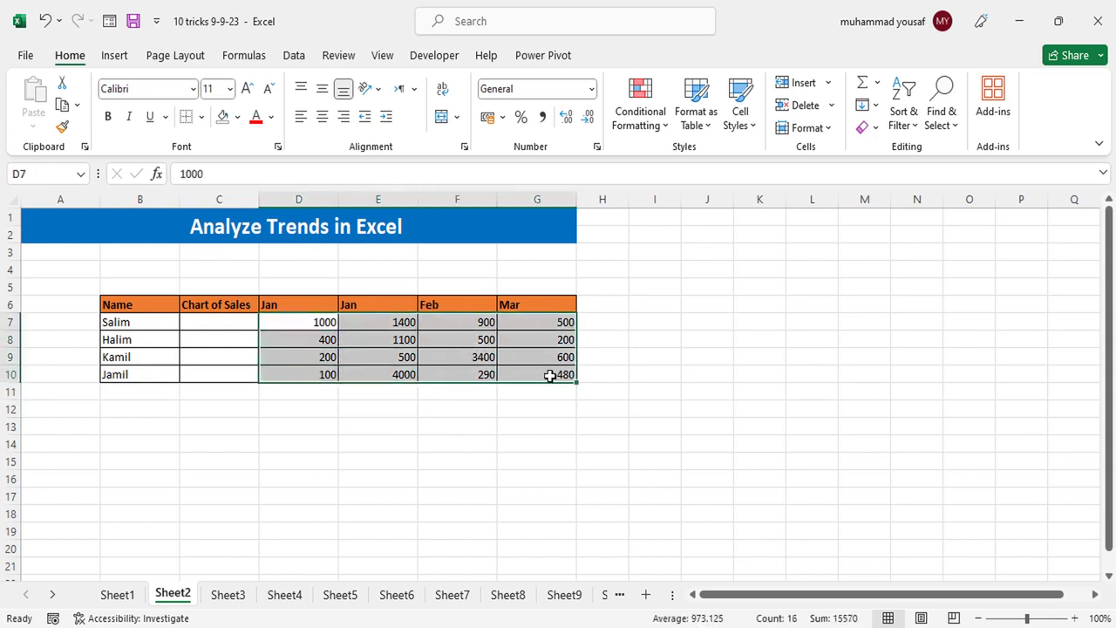
pyautogui.click(592, 88)
pyautogui.click(568, 213)
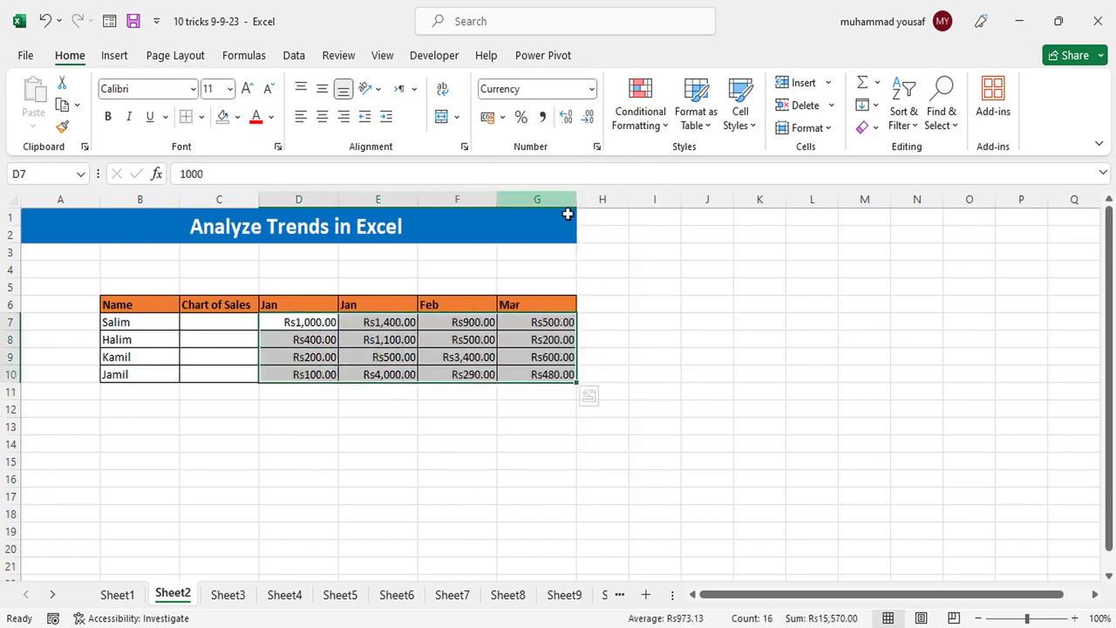
pyautogui.click(446, 371)
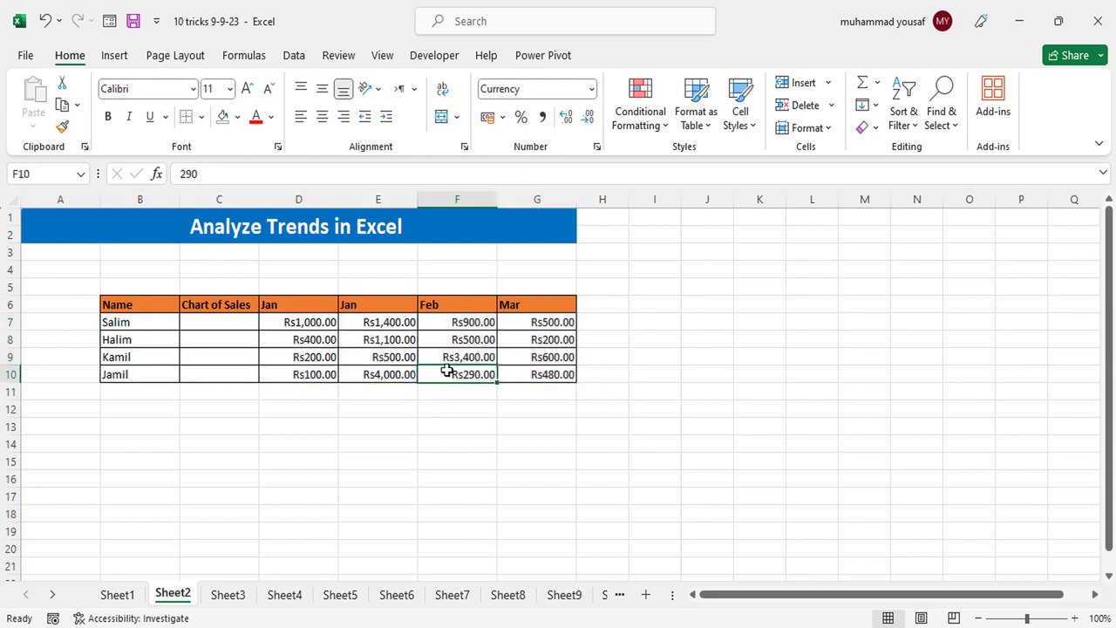
pyautogui.click(369, 310)
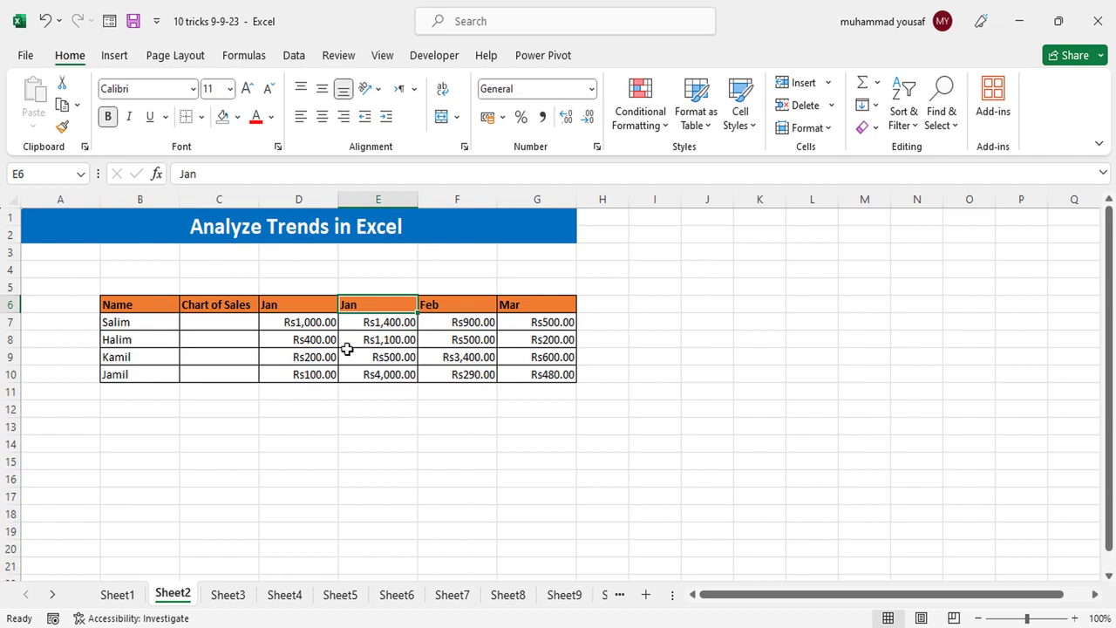
pyautogui.click(370, 343)
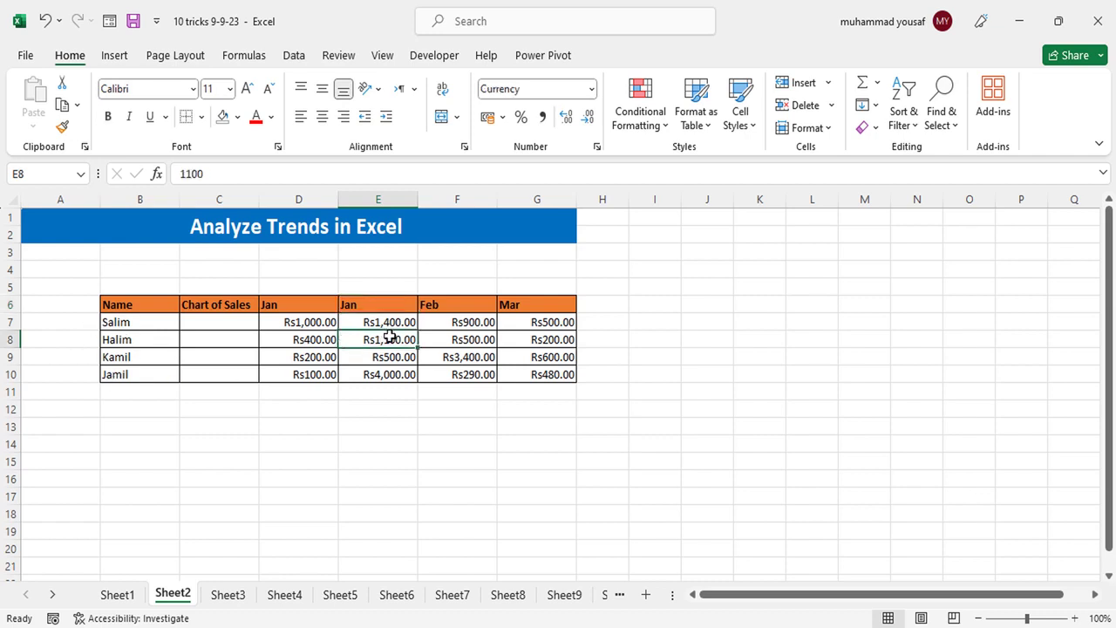
pyautogui.click(241, 327)
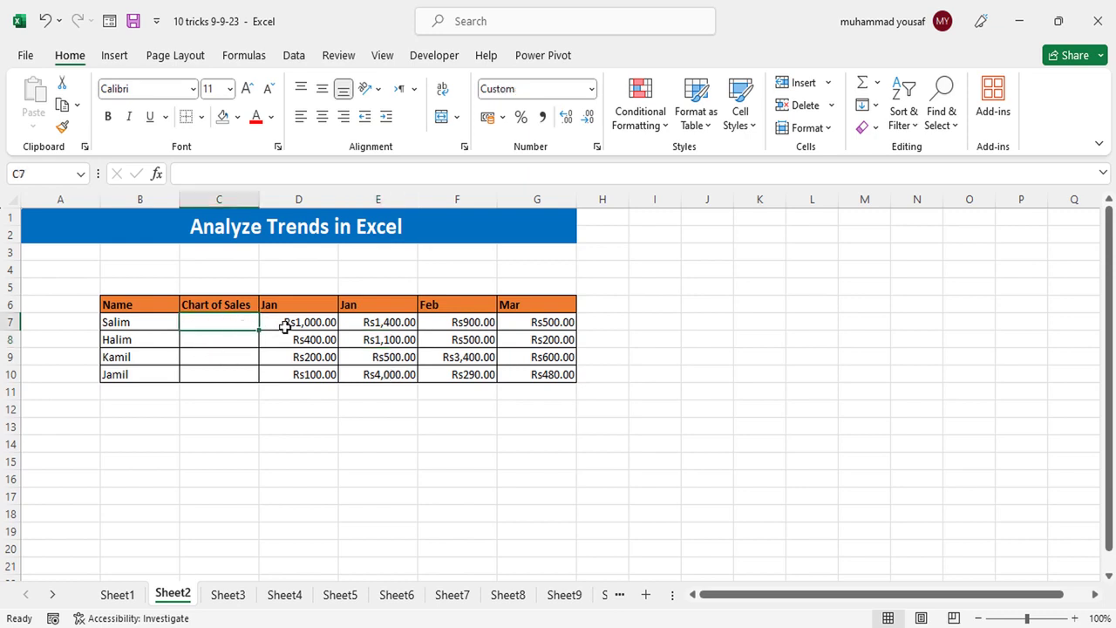
# - Insert column sparklines in the Chart of Sales cells C7:C10, using the monthly sales D7:G10 as the data range
pyautogui.moveTo(296, 340); pyautogui.dragTo(529, 372)
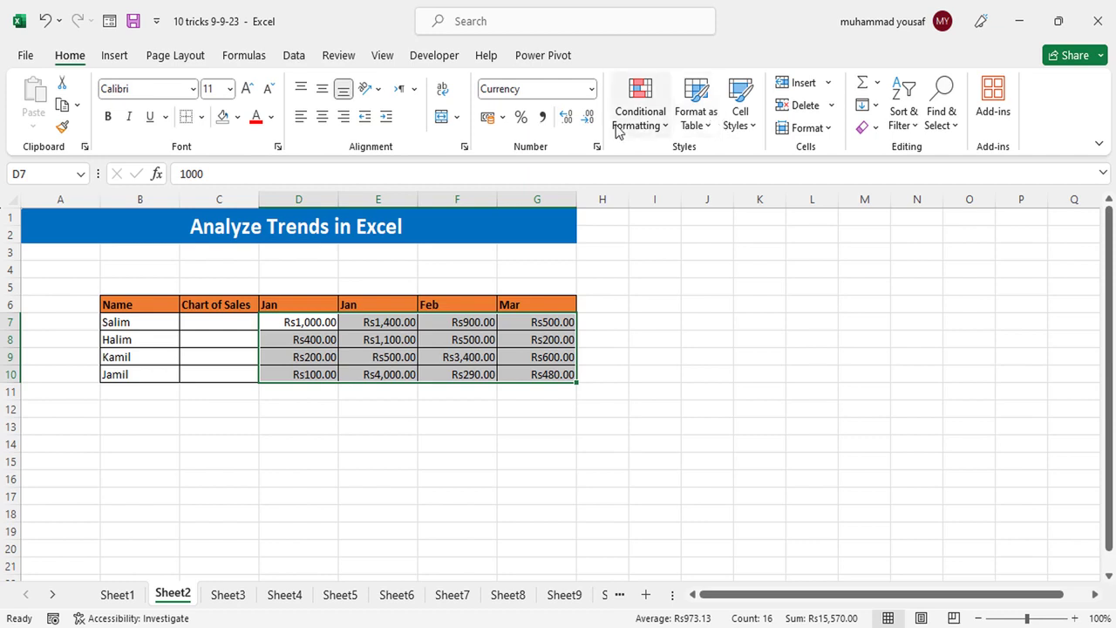
pyautogui.click(116, 58)
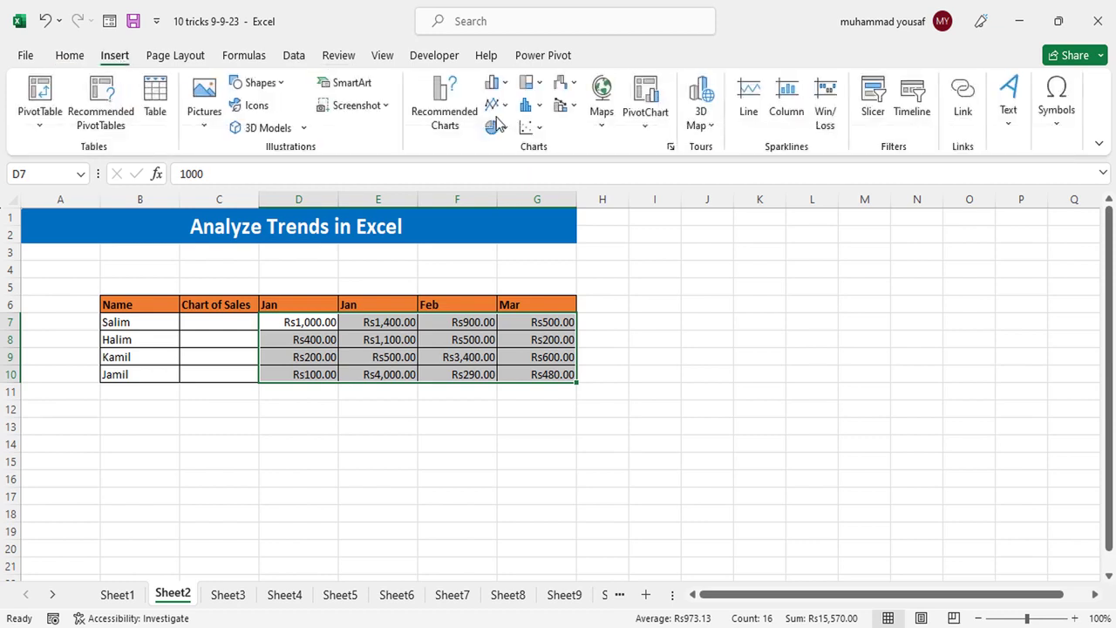
pyautogui.click(788, 116)
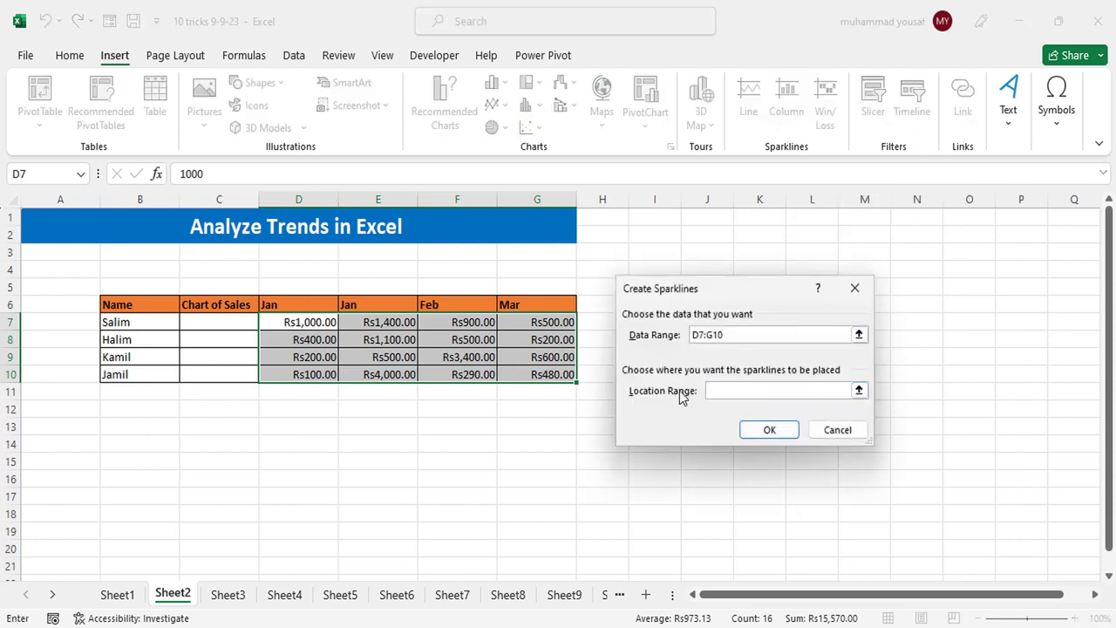
pyautogui.click(706, 390)
pyautogui.moveTo(235, 322); pyautogui.dragTo(241, 378)
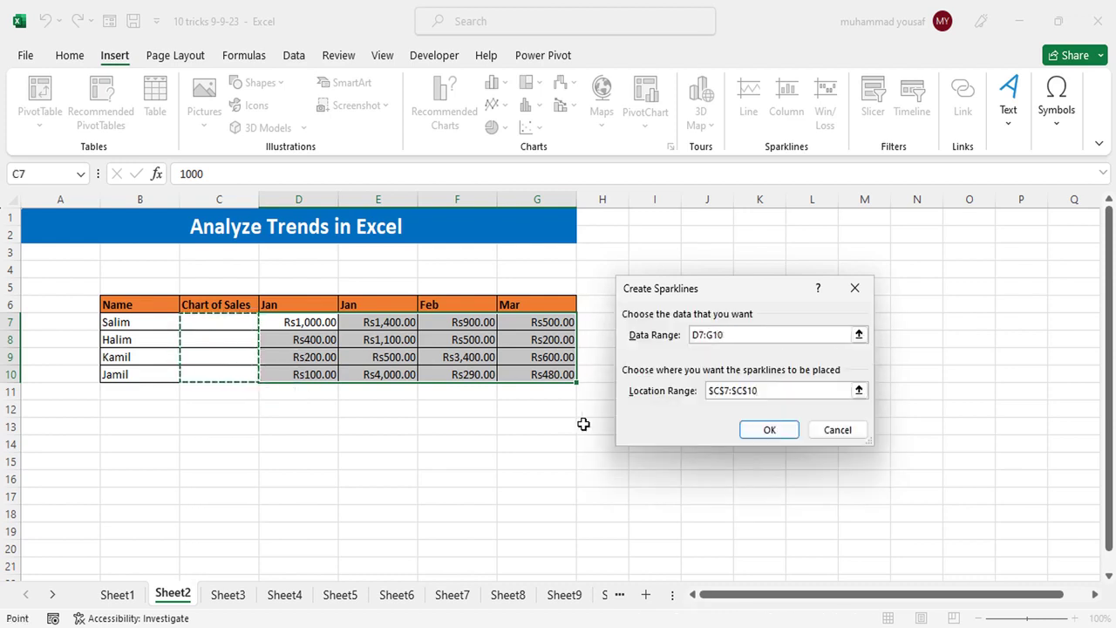
pyautogui.click(768, 430)
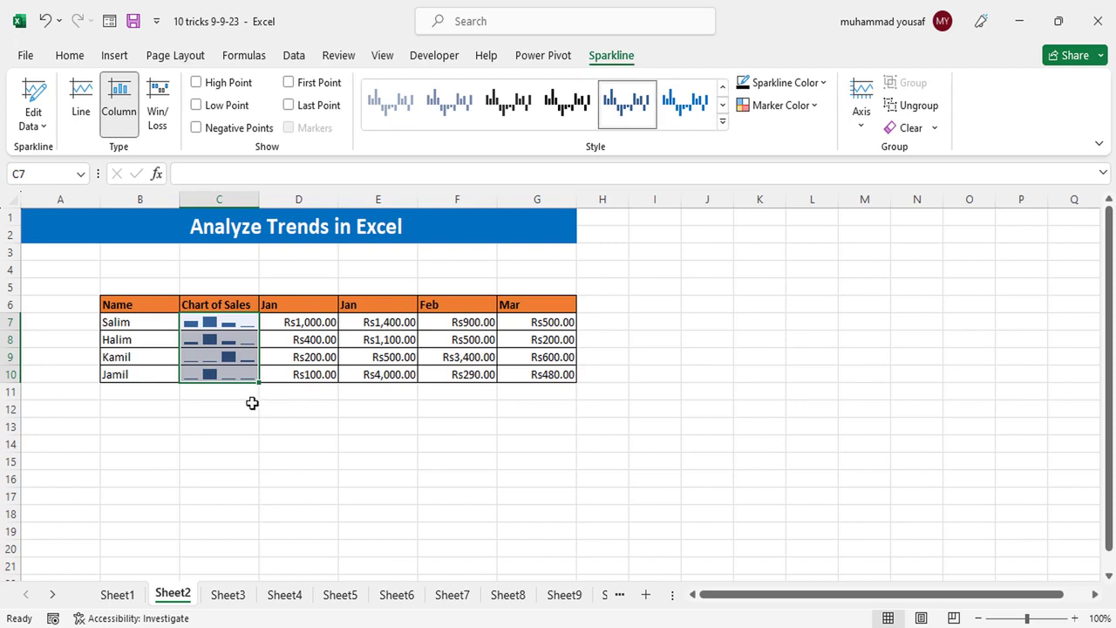
pyautogui.click(219, 371)
pyautogui.click(229, 356)
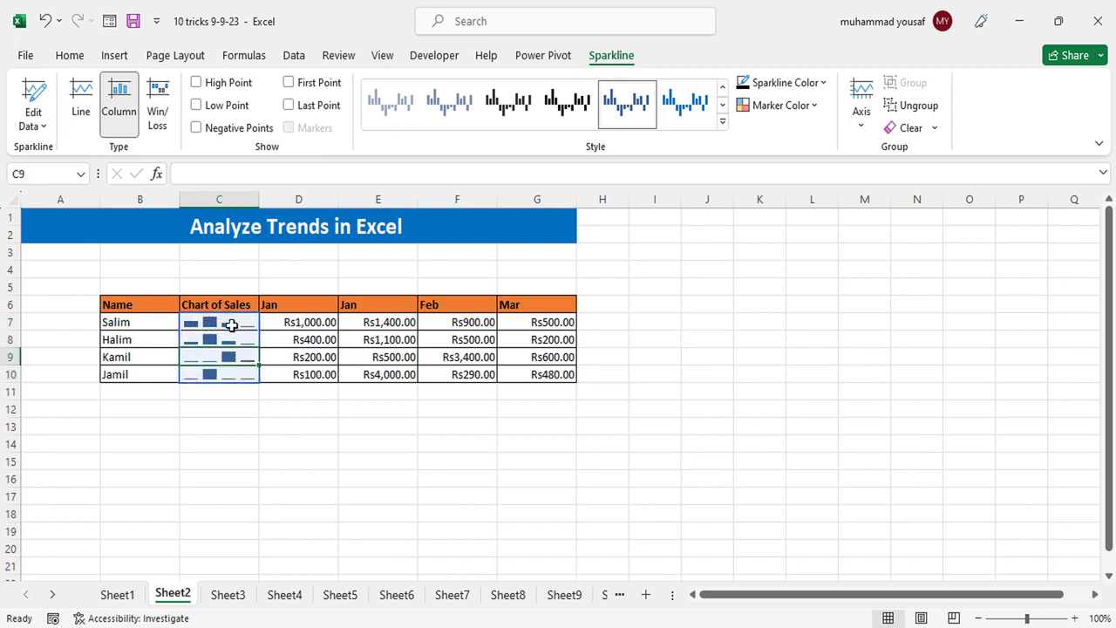
pyautogui.click(235, 374)
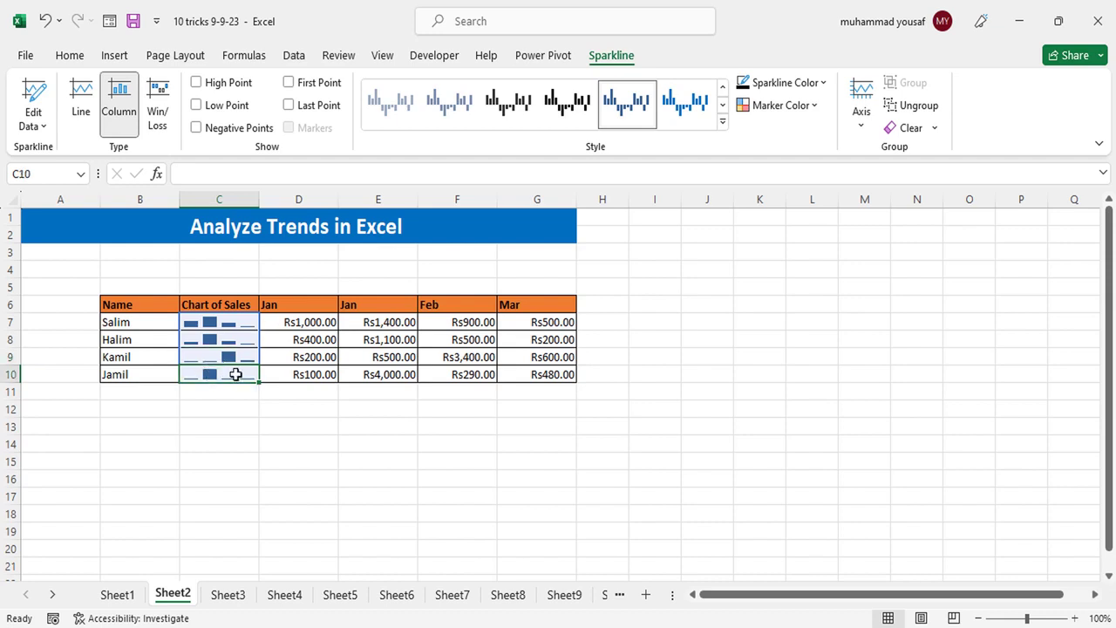
pyautogui.click(391, 345)
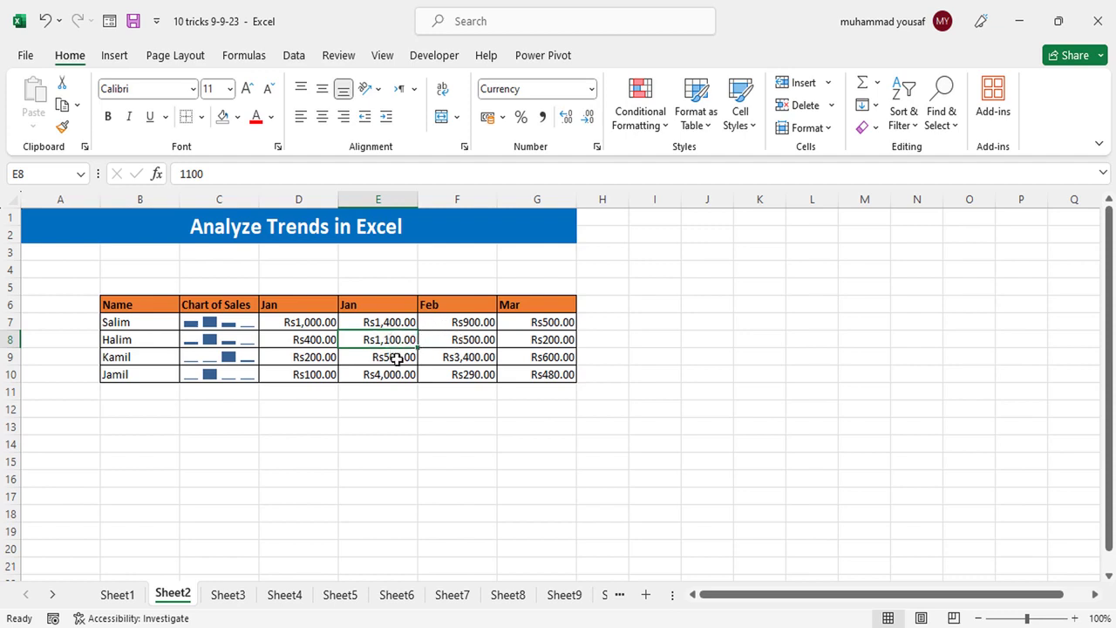
# - On Sheet3, AutoFit the row heights and column widths of the student marks table, B6:D13
pyautogui.click(230, 597)
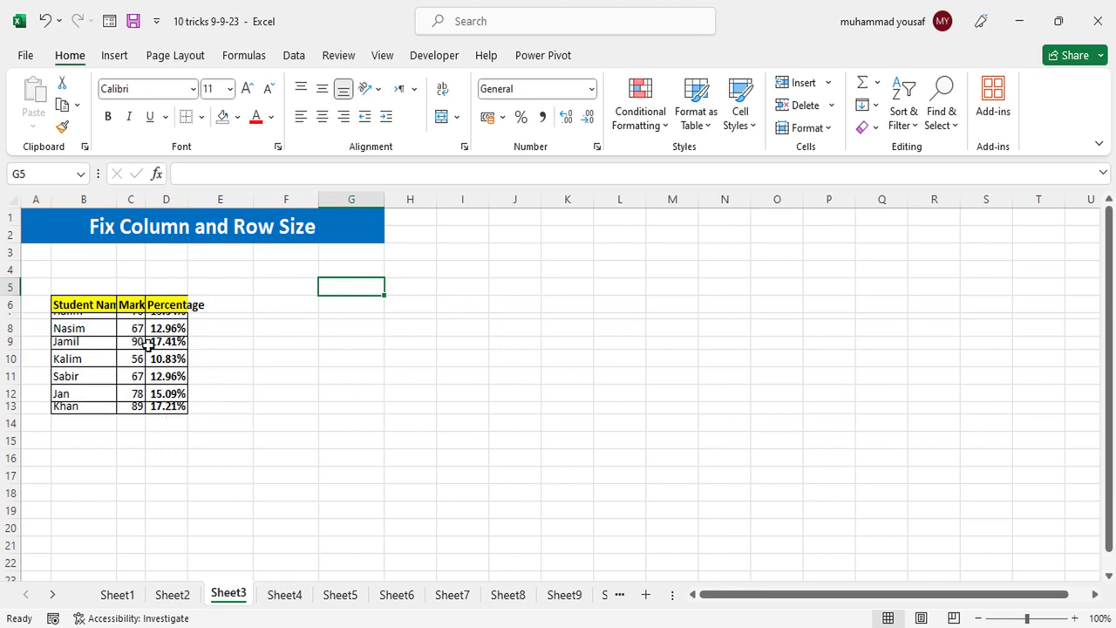
pyautogui.click(118, 355)
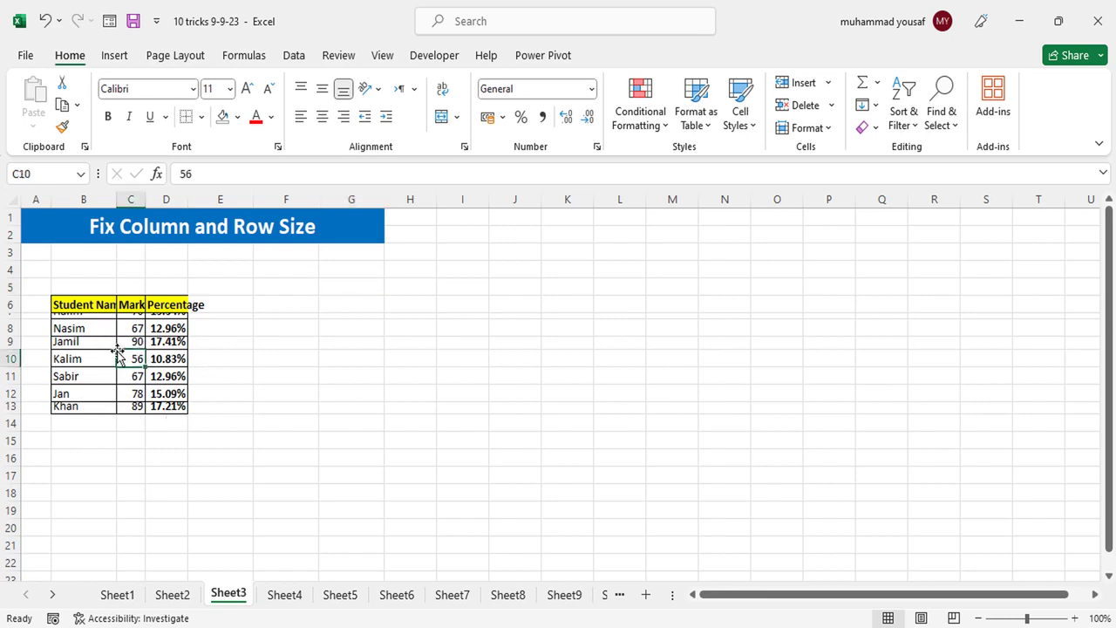
pyautogui.hotkey('ctrl', 'a')
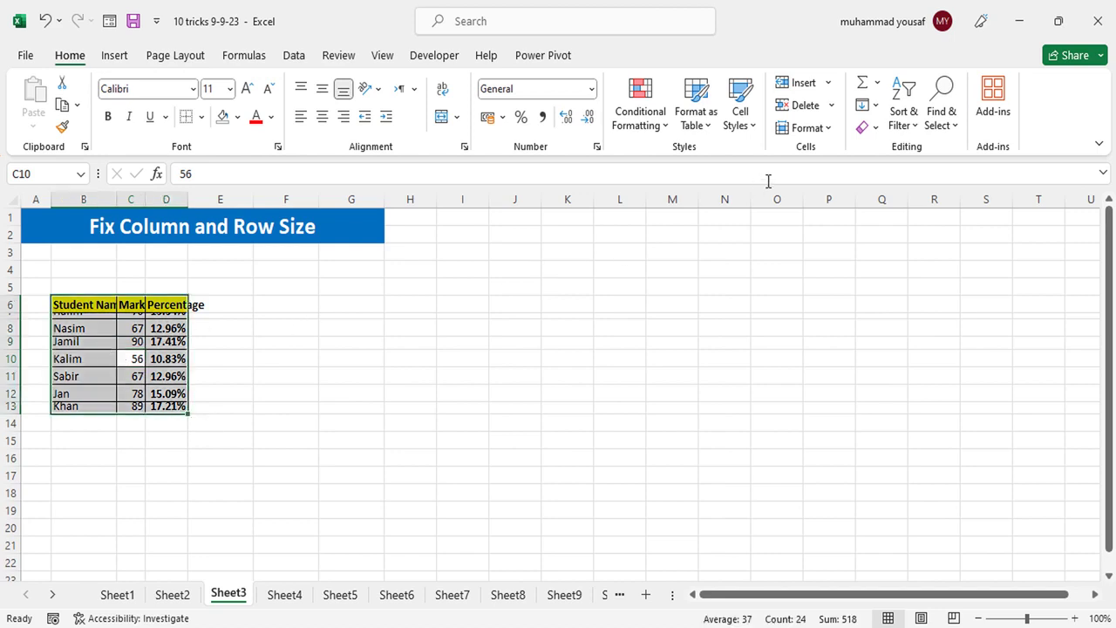
pyautogui.click(831, 131)
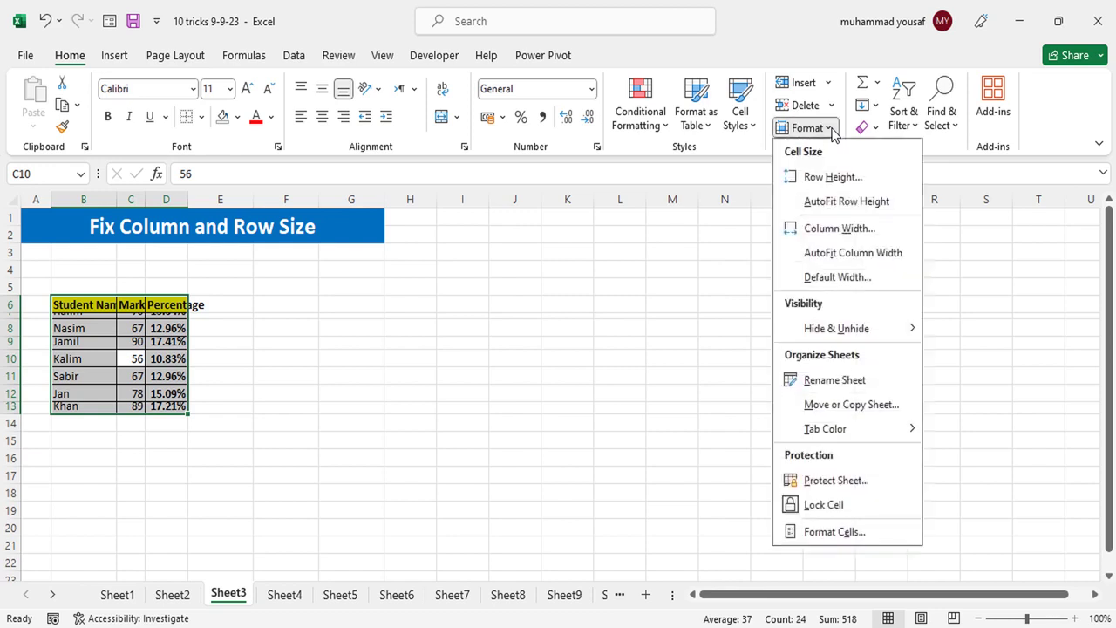
pyautogui.click(861, 203)
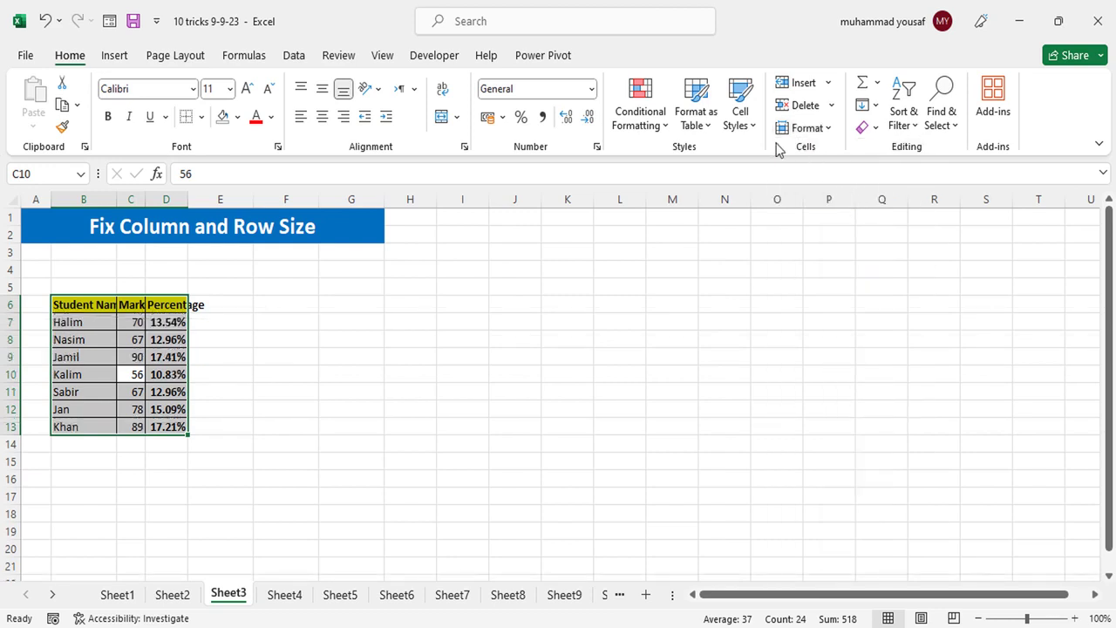
pyautogui.click(833, 131)
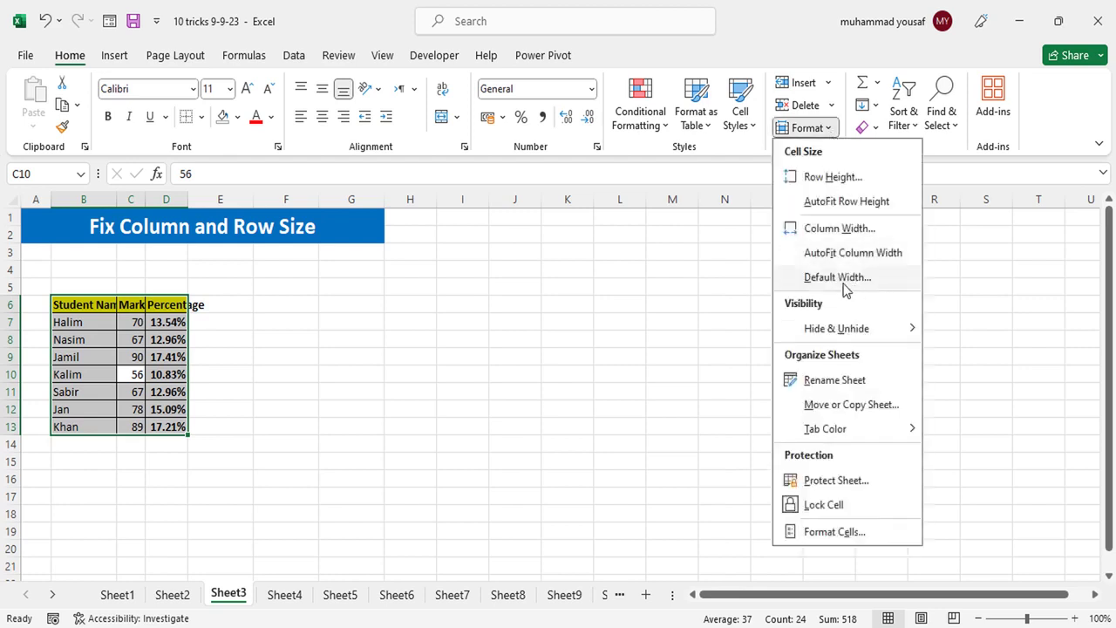
pyautogui.click(853, 253)
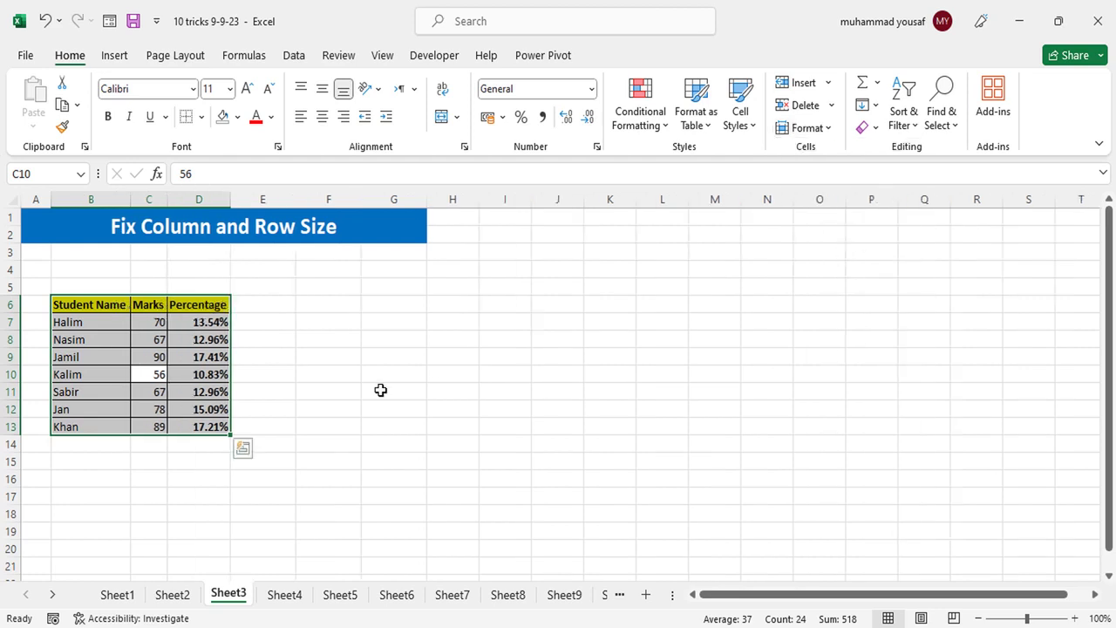
pyautogui.click(212, 390)
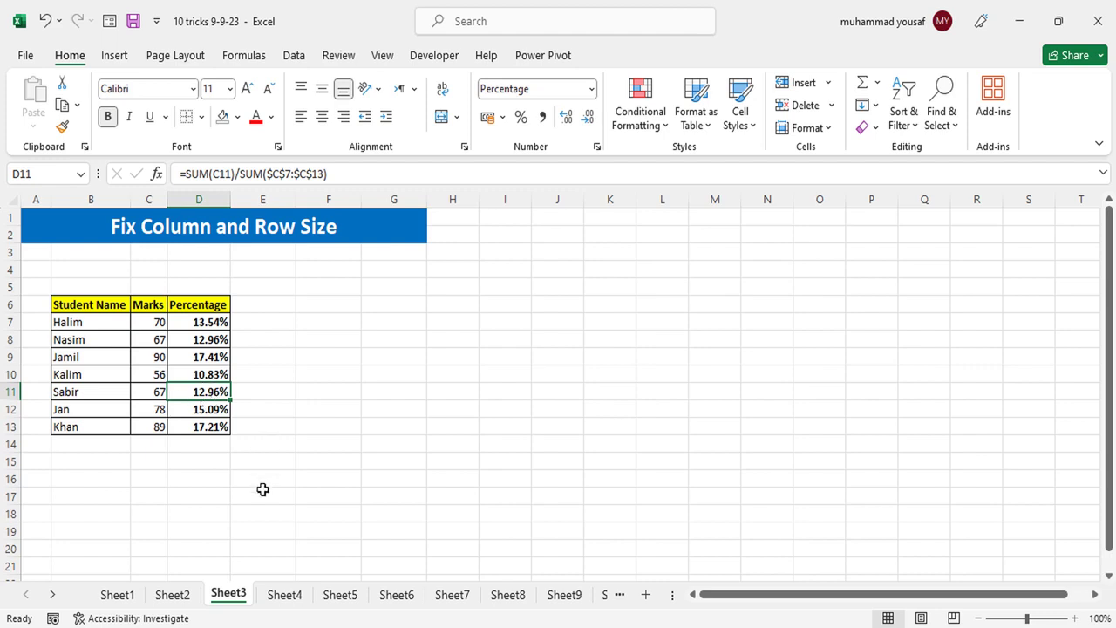
# - On Sheet4, start a LOOKUP formula in the first Grade cell, G7, with the score in F7 as the lookup value
pyautogui.click(284, 594)
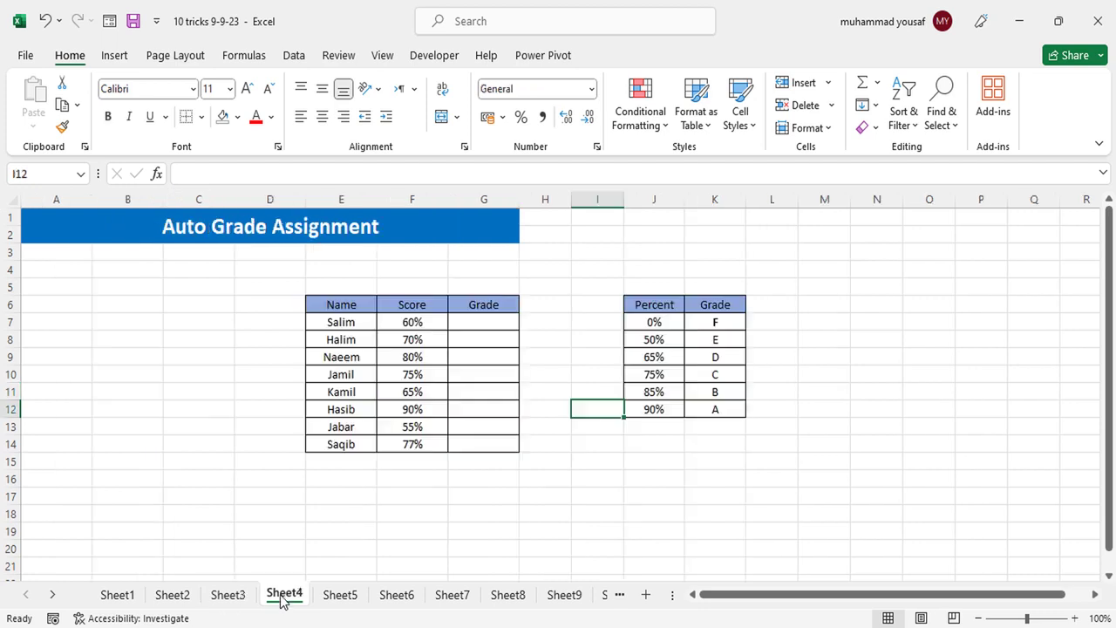
pyautogui.click(460, 457)
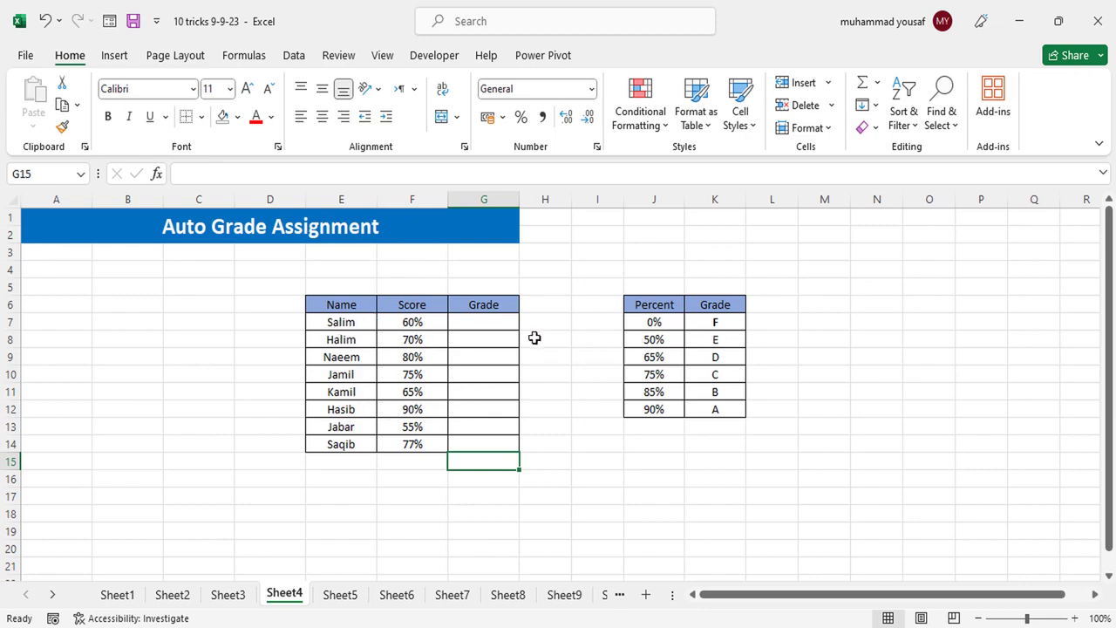
pyautogui.click(486, 326)
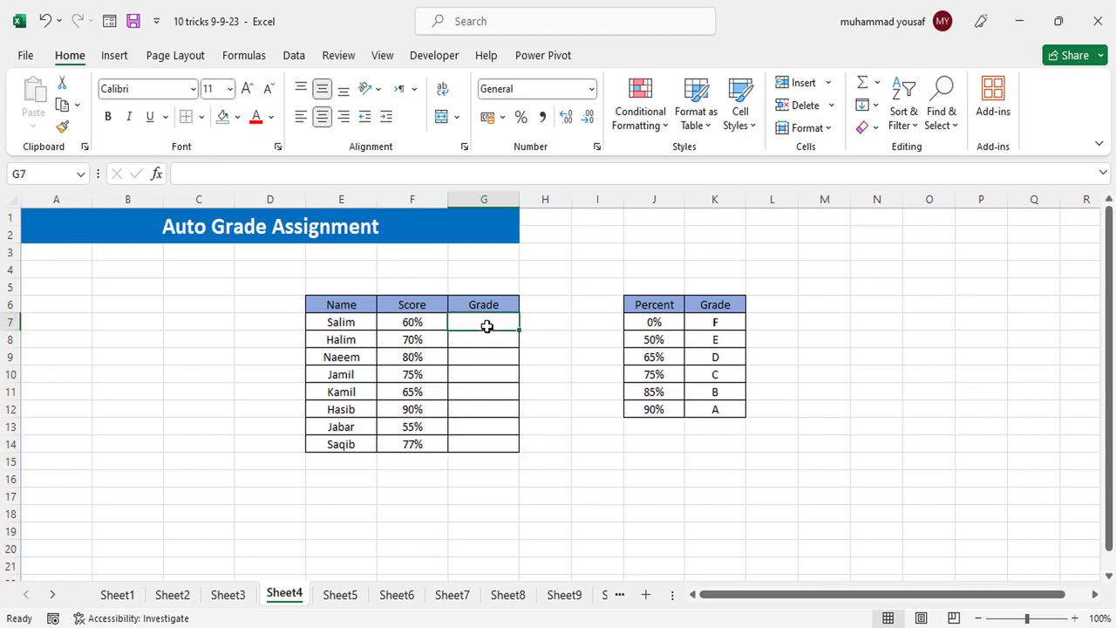
pyautogui.write('=look')
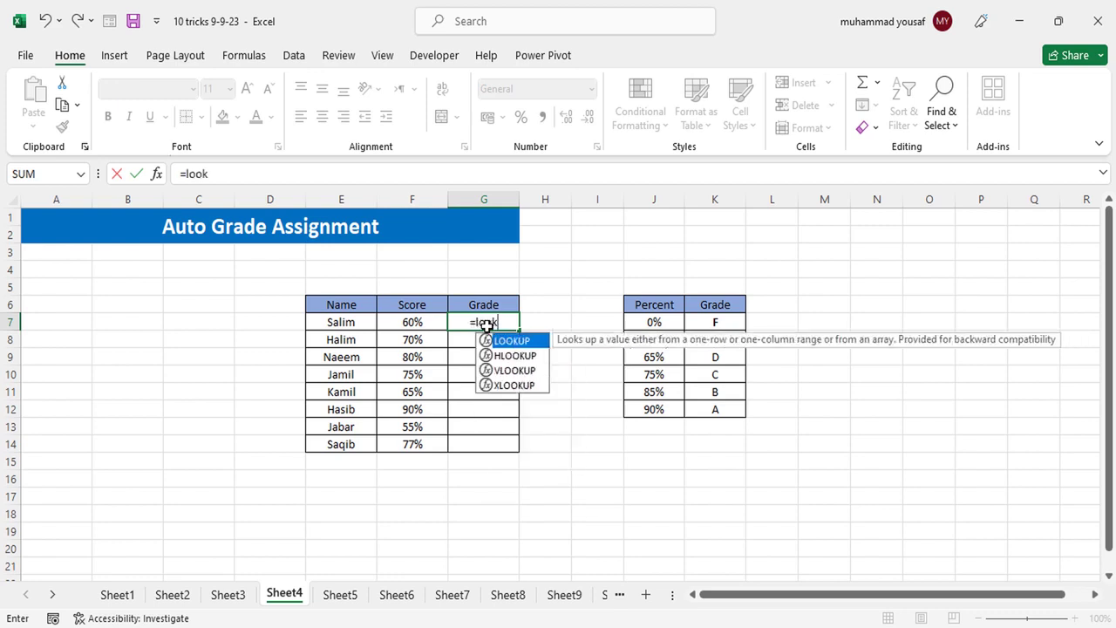
pyautogui.press('Tab')
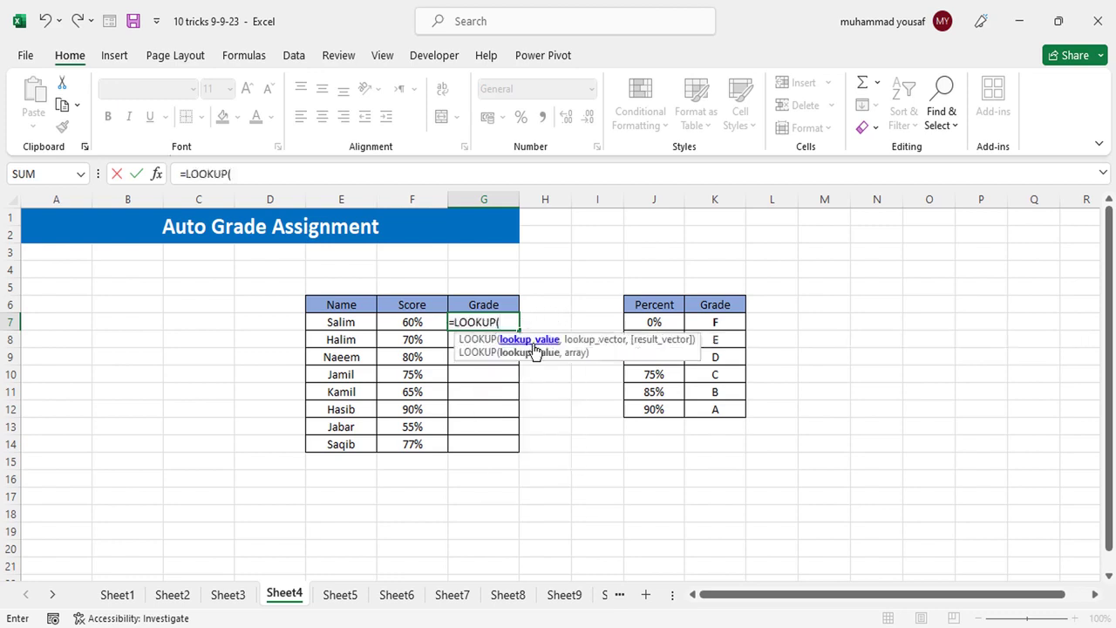
pyautogui.click(418, 324)
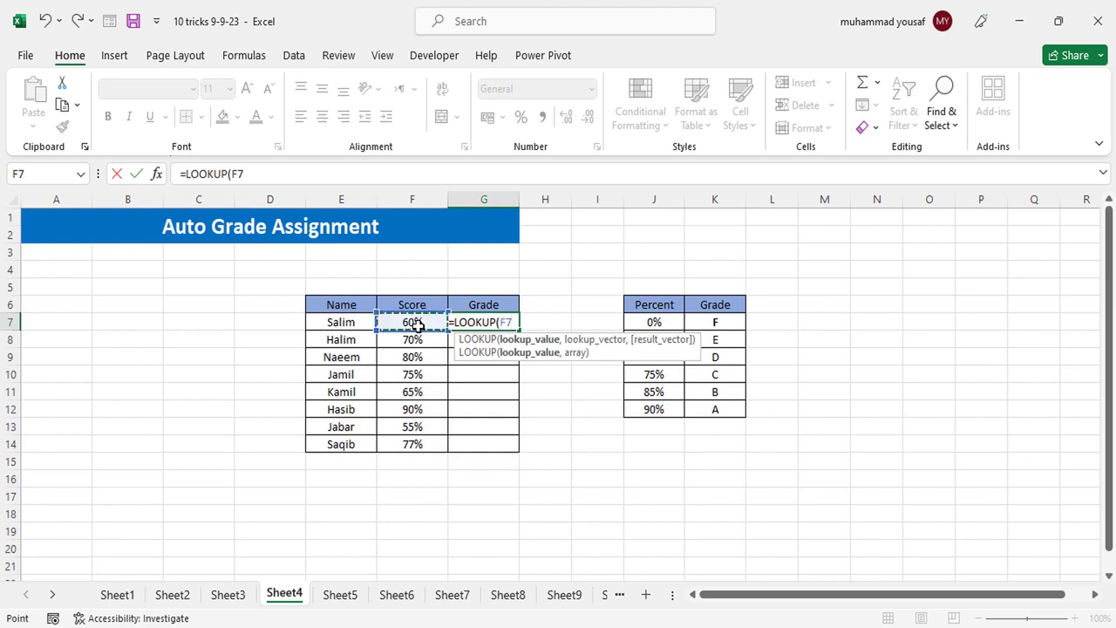
pyautogui.write(',,')
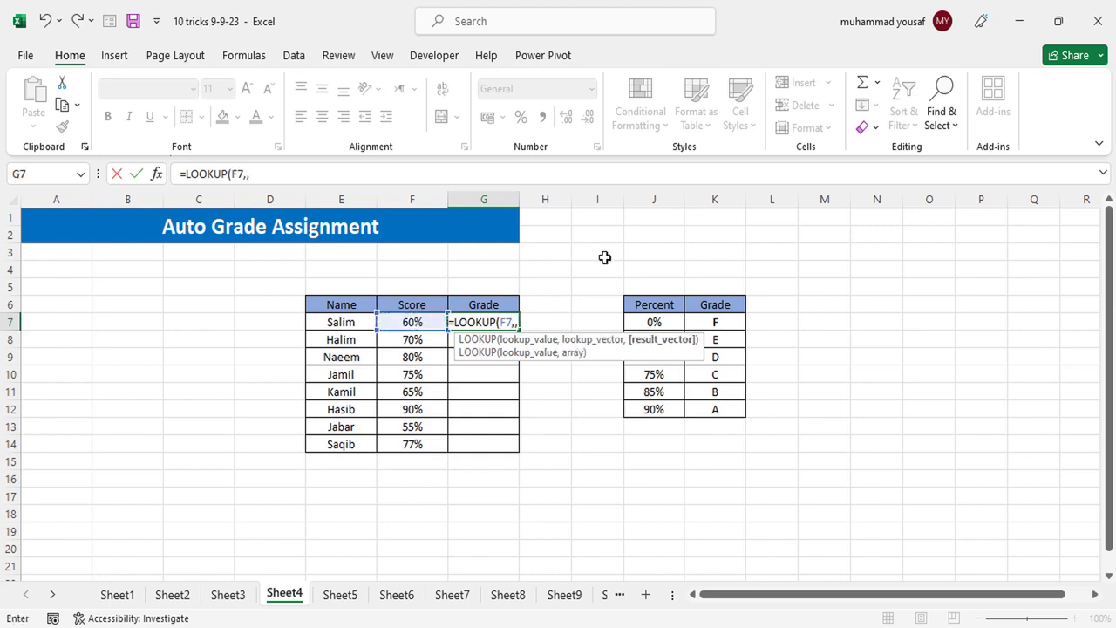
pyautogui.press('BackSpace')
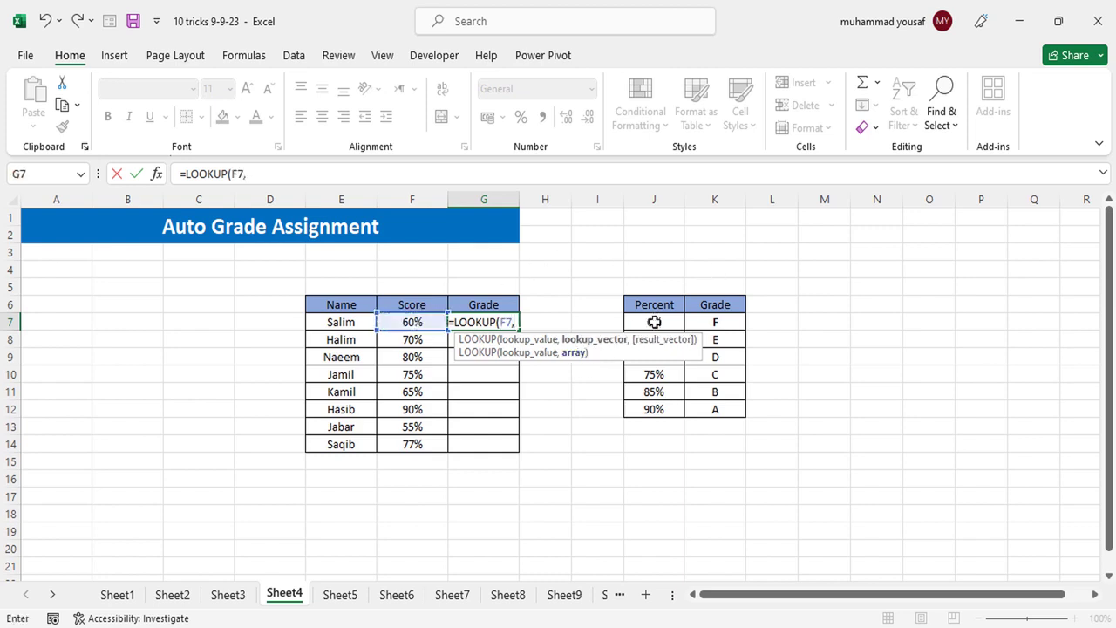
# - Complete the LOOKUP formula in G7 with $J$7:$J$12 as the lookup vector and $K$7:$K$12 as the result vector
pyautogui.moveTo(655, 322); pyautogui.dragTo(654, 409)
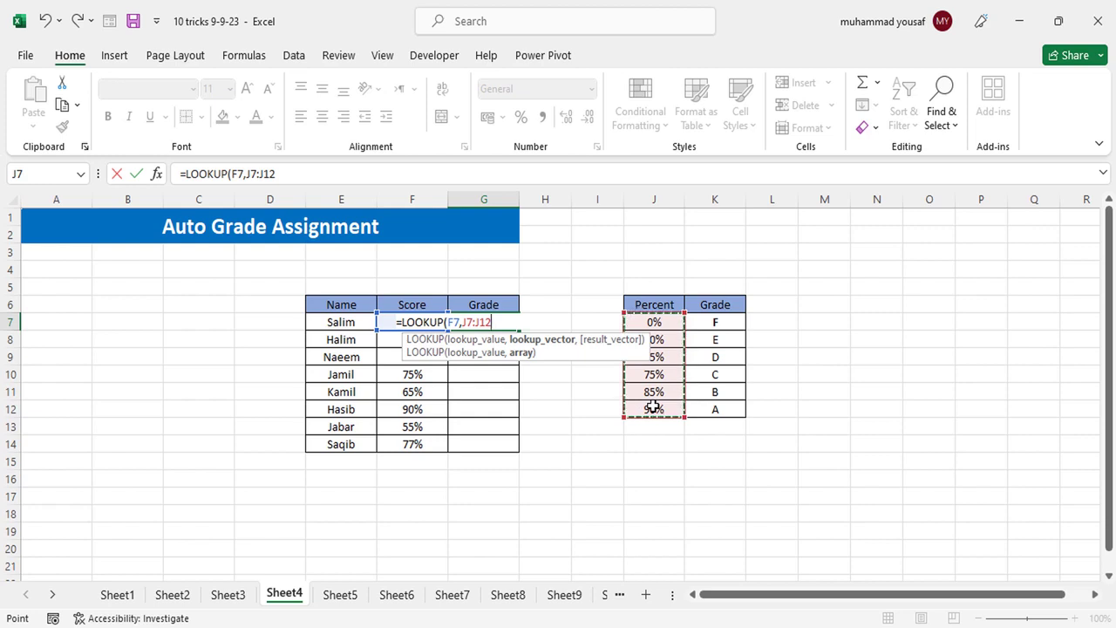
pyautogui.press('F4')
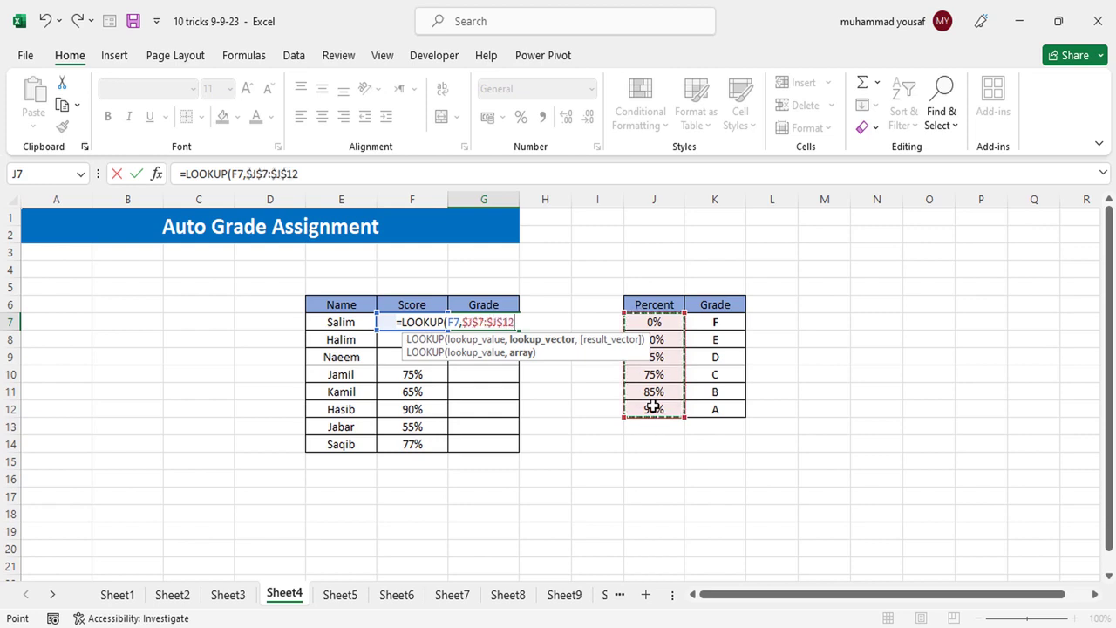
pyautogui.write(',')
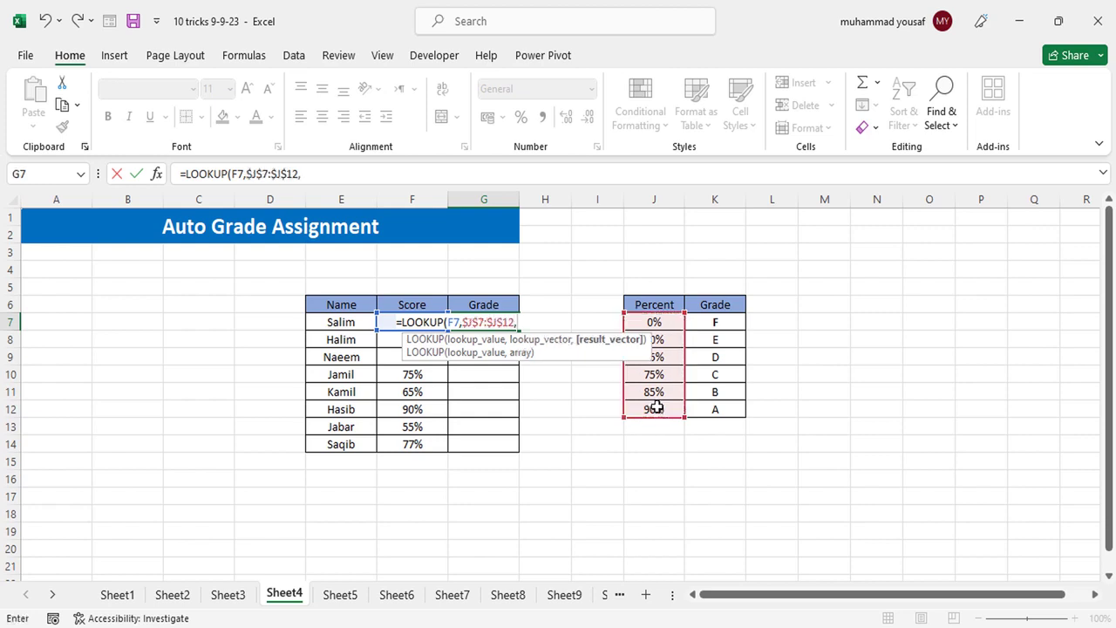
pyautogui.click(723, 328)
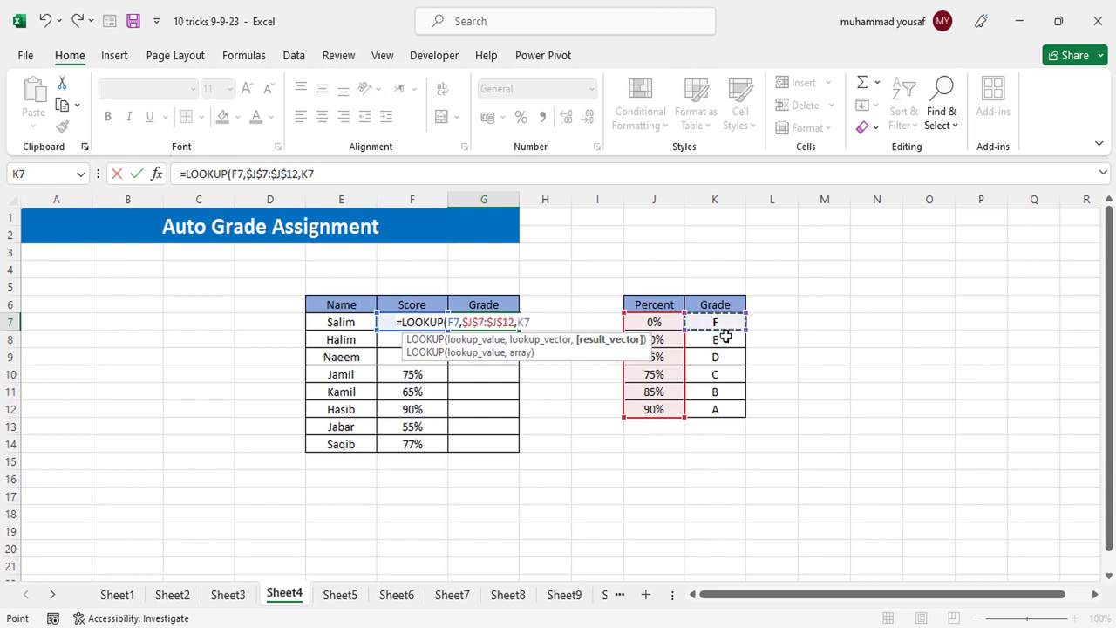
pyautogui.moveTo(726, 336); pyautogui.dragTo(724, 409)
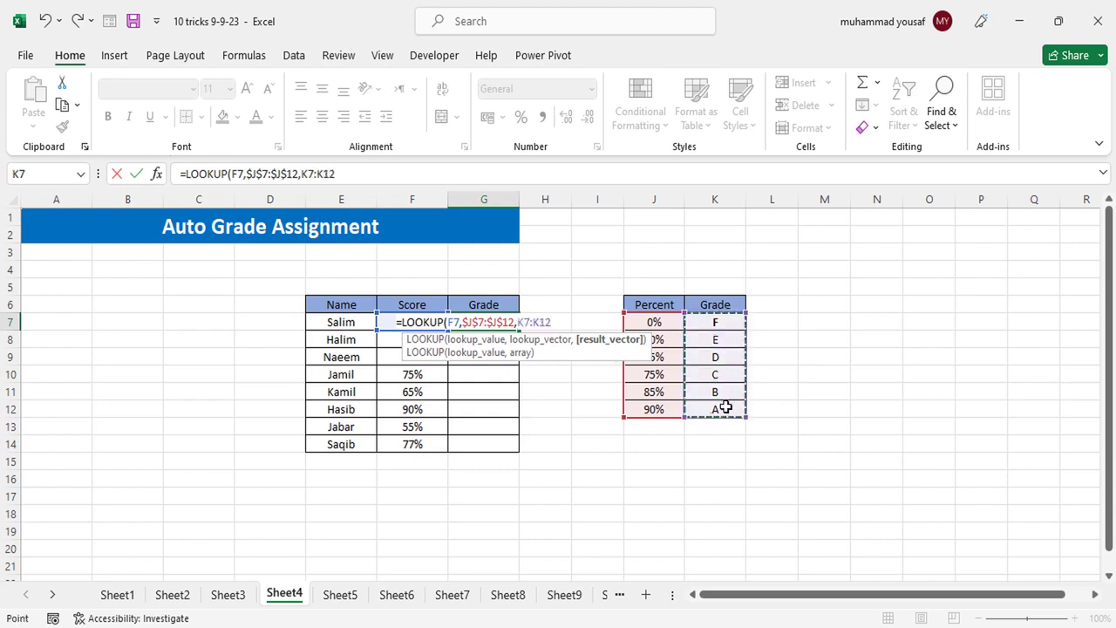
pyautogui.press('F4')
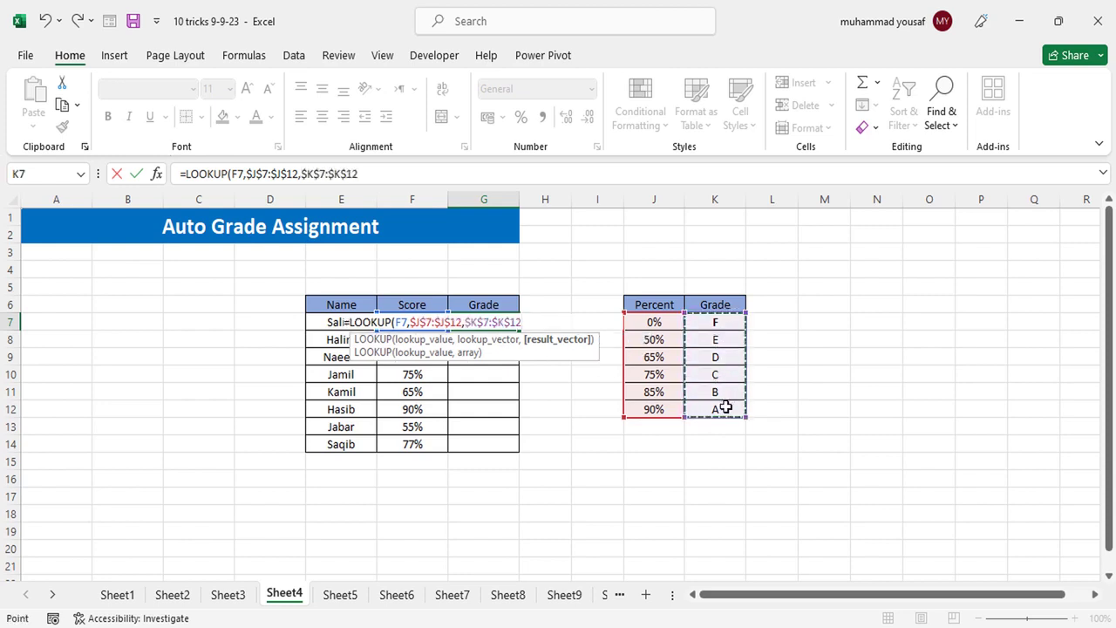
pyautogui.write(')')
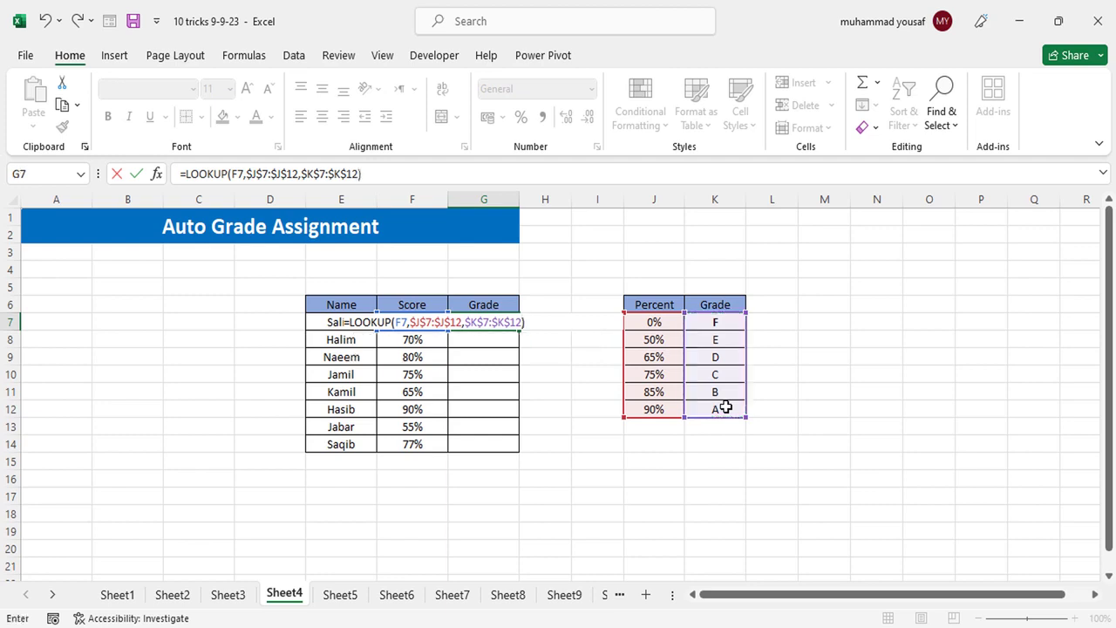
pyautogui.press('Return')
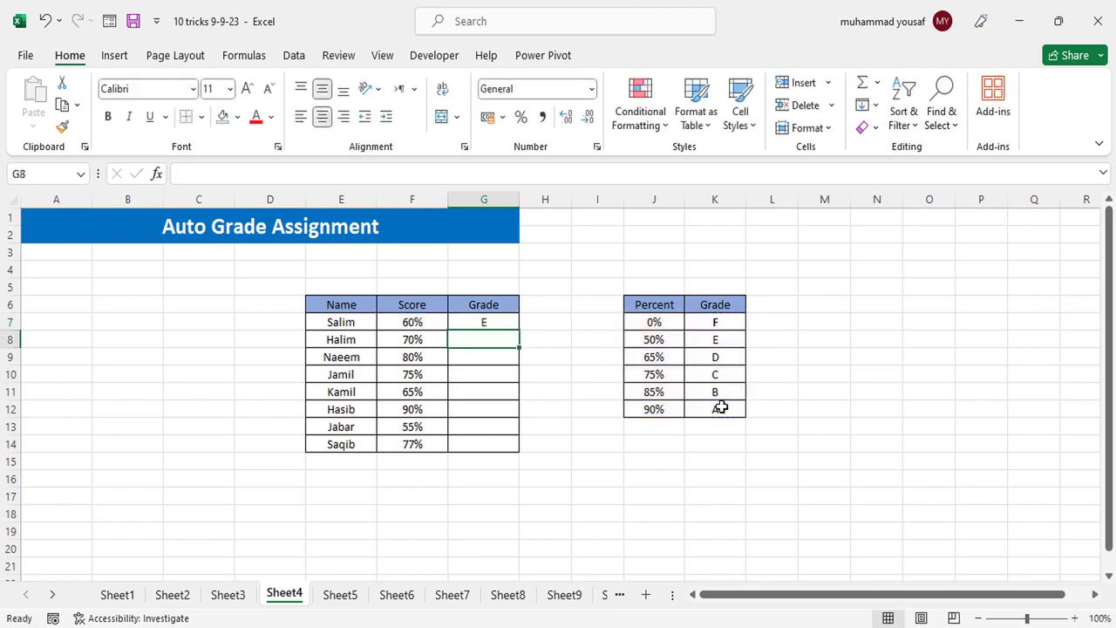
# - Fill the grade formula from G7 down through G14
pyautogui.click(506, 326)
pyautogui.doubleClick(519, 331)
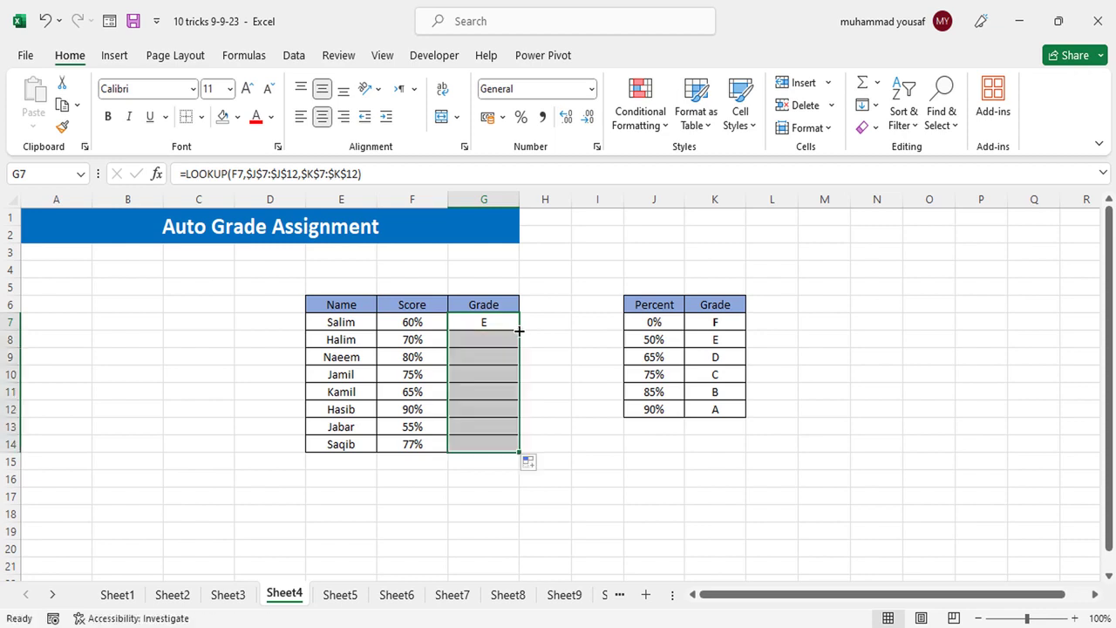
pyautogui.click(490, 409)
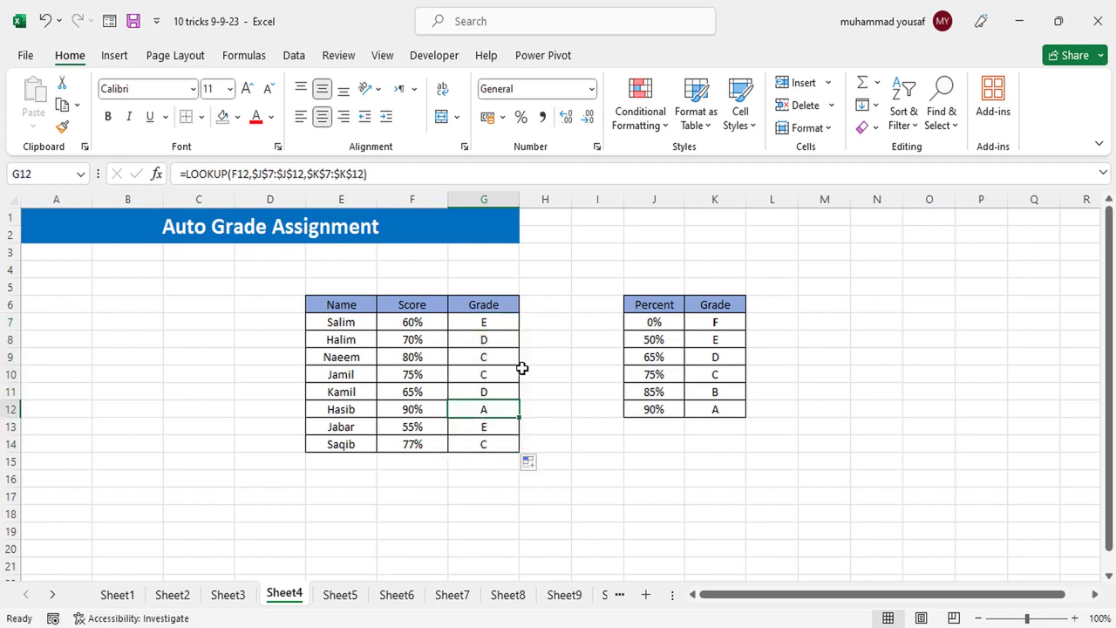